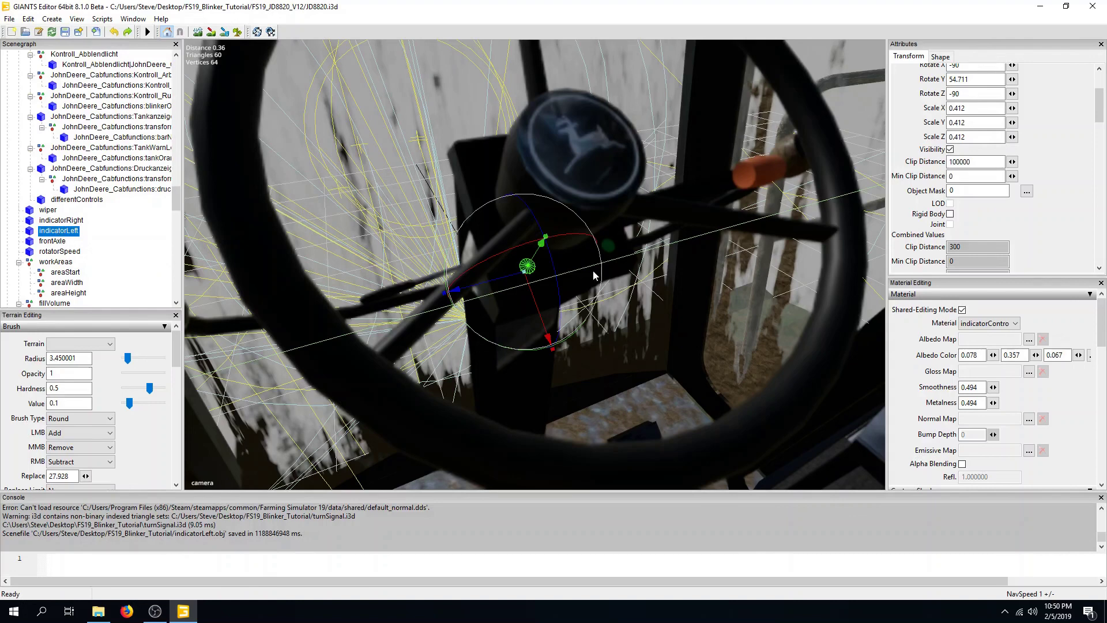
- Export the selected blinker mesh as the Wavefront OBJ indicatorLeft.obj in FS19_Blinker_Tutorial
drag(540, 252, 560, 225)
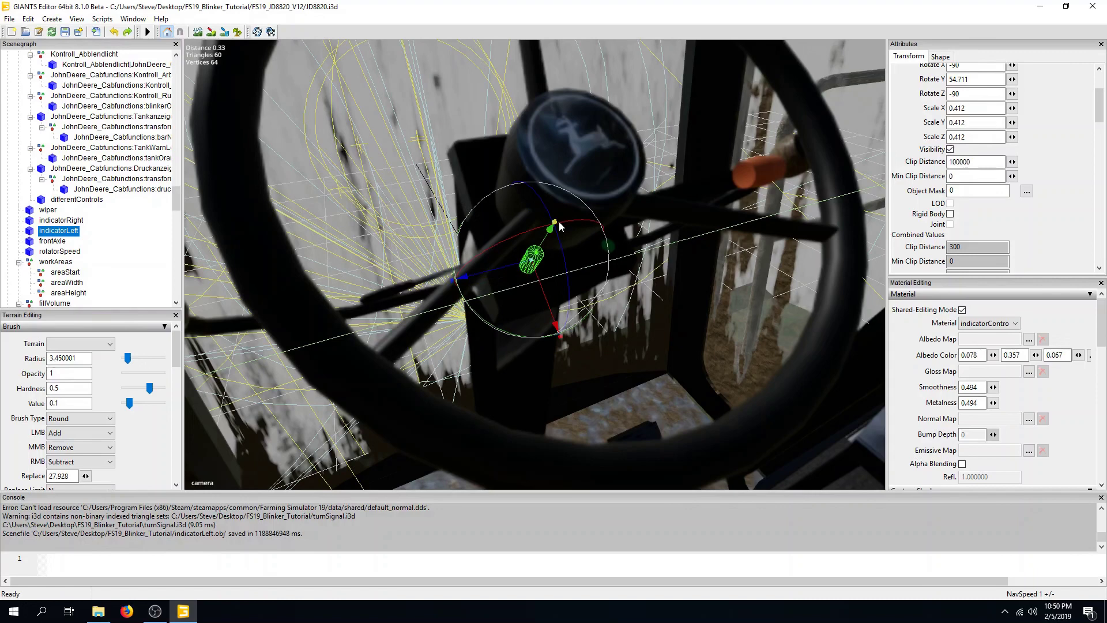
key(ctrl+z)
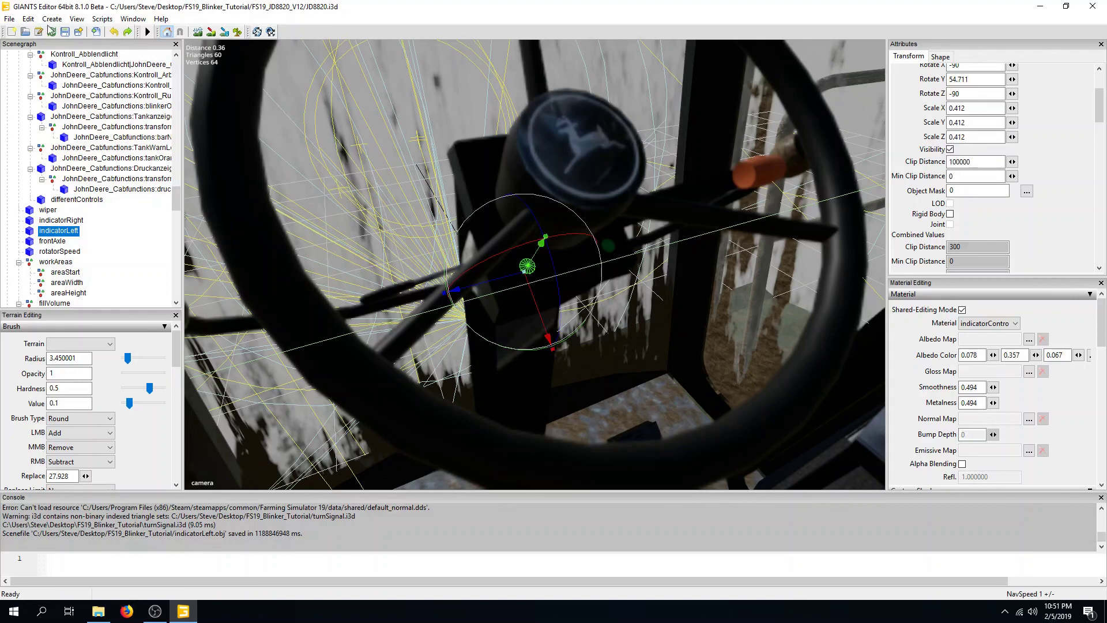
click(11, 20)
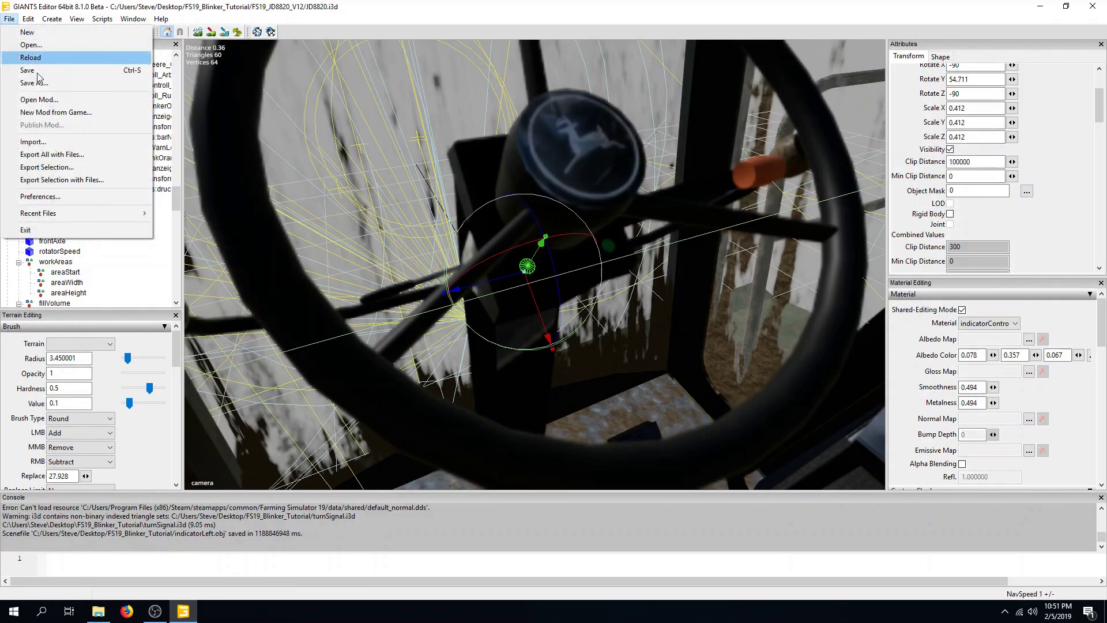
click(62, 167)
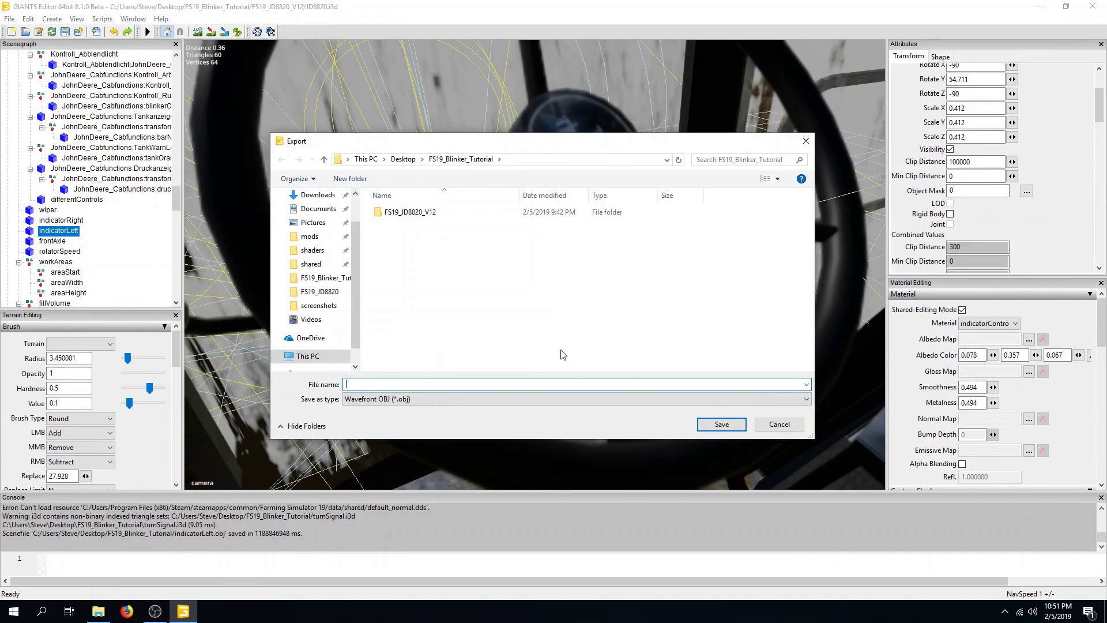
text(indicatorLeft)
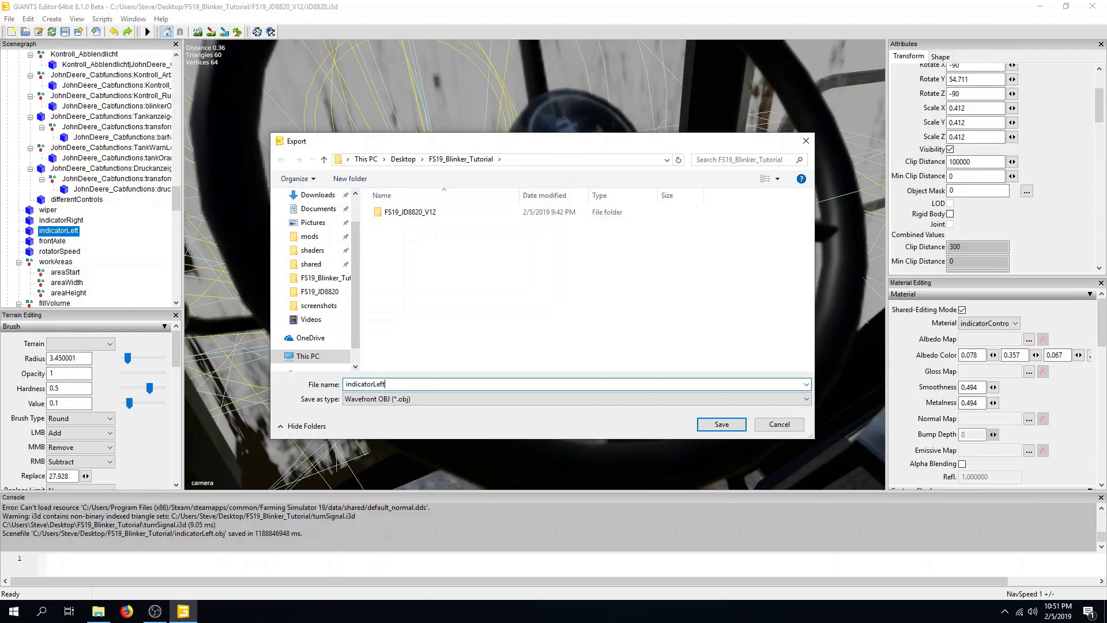
click(723, 426)
click(722, 425)
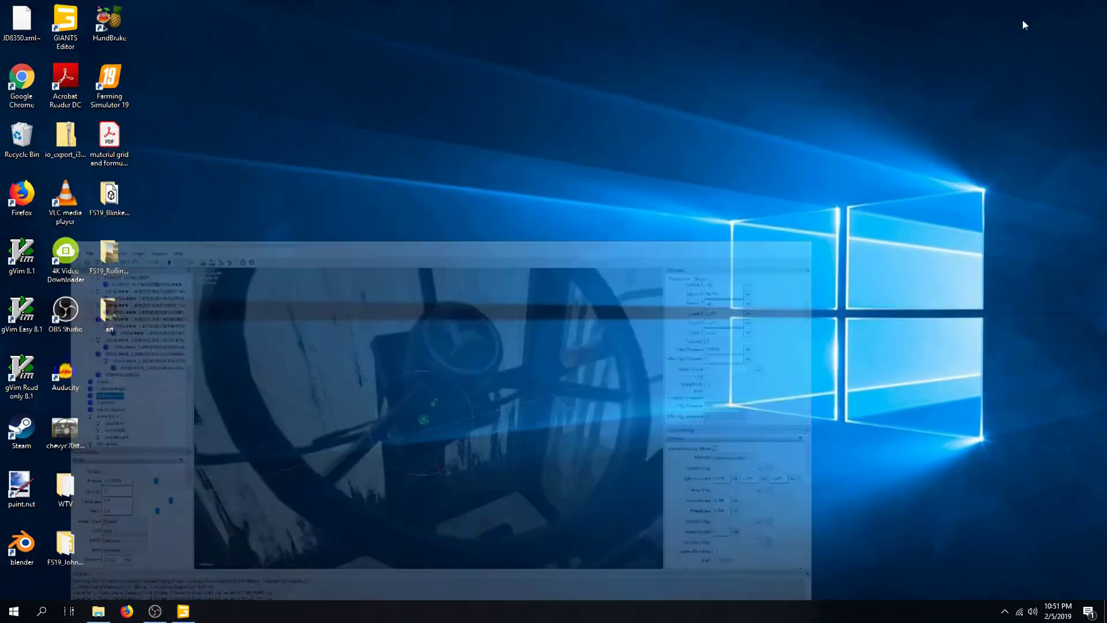
- Launch Blender and delete the default camera, lamp and cube
click(1037, 7)
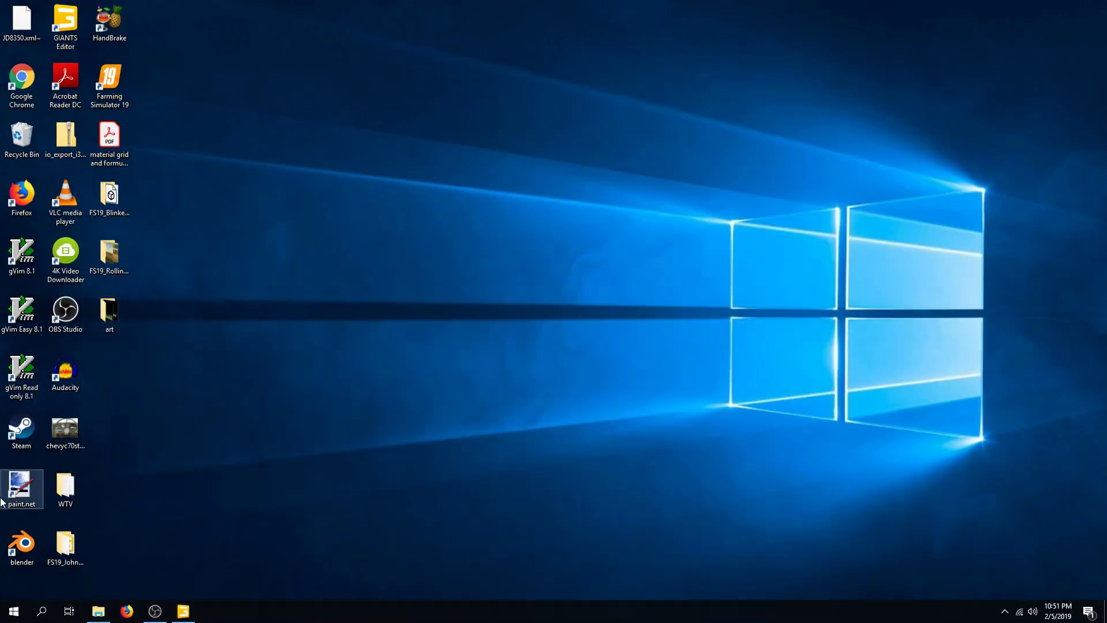
double_click(21, 545)
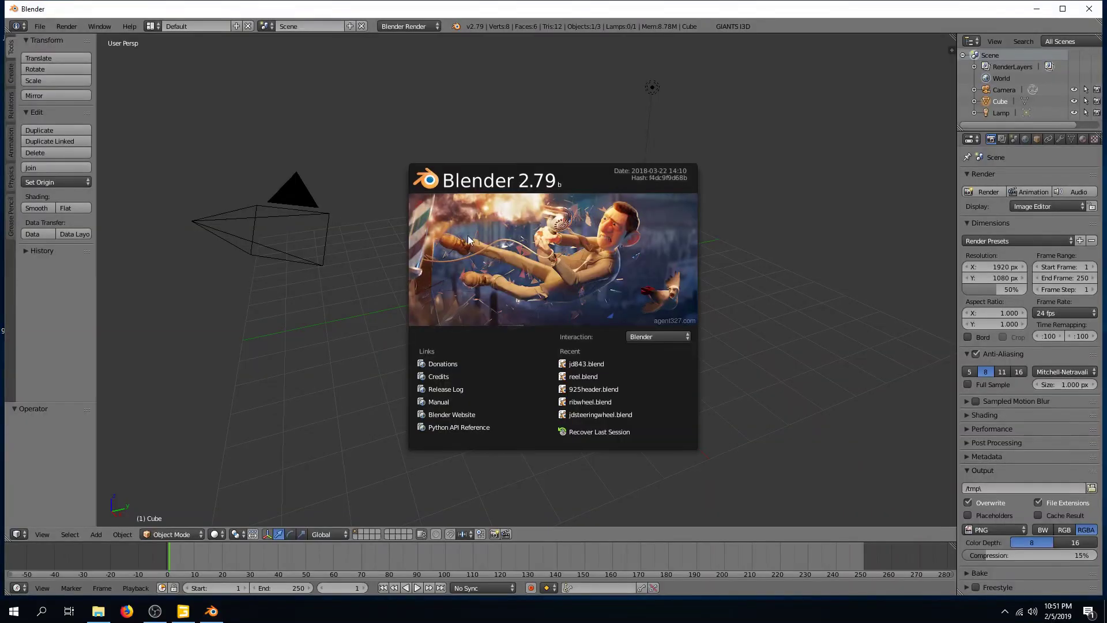
click(463, 248)
key(a)
key(a)
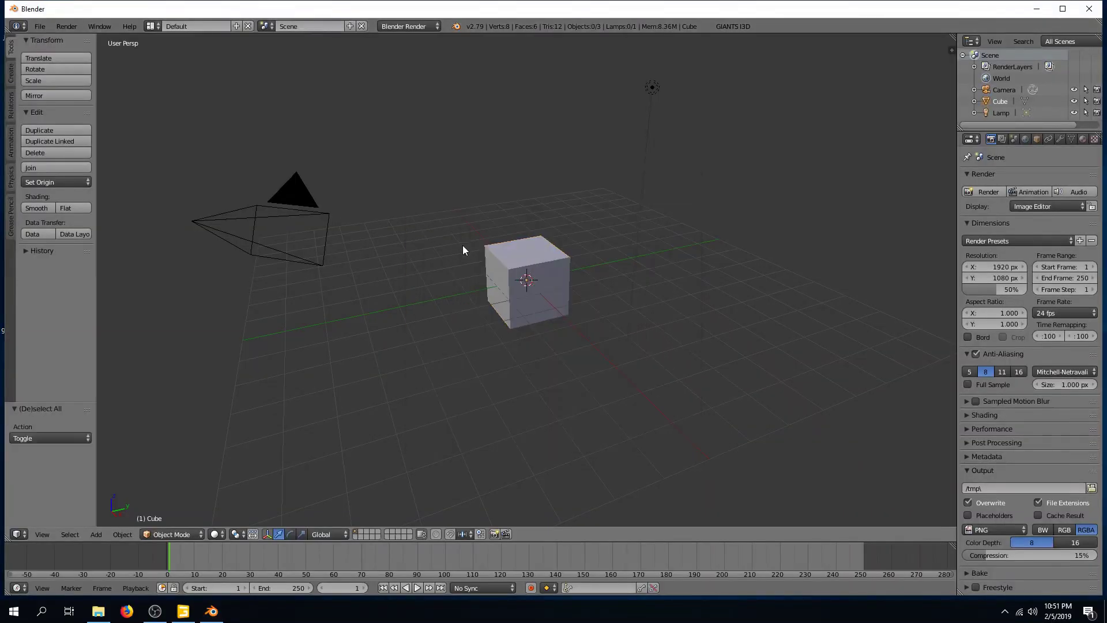
key(x)
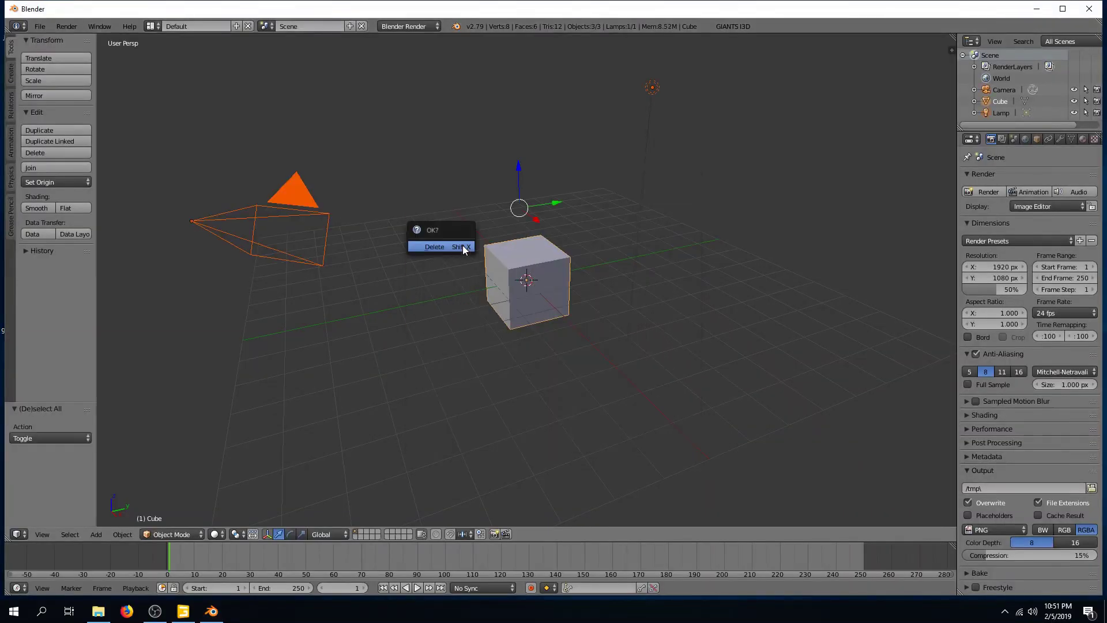
click(463, 247)
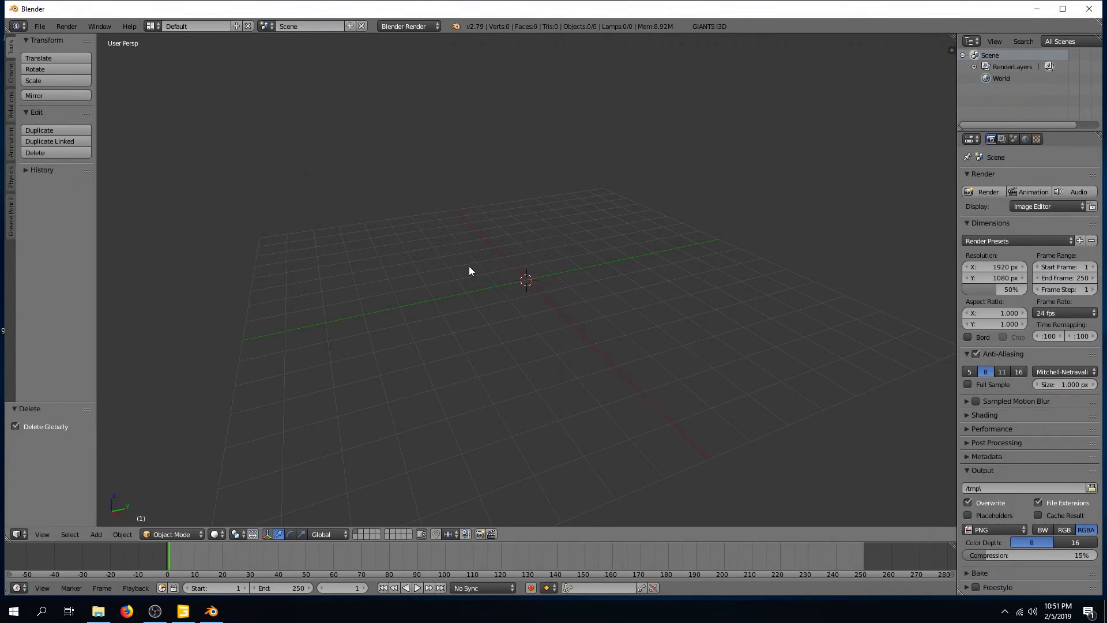
- Import indicatorLeft.obj as Wavefront OBJ from Desktop > FS19_Blinker_Tutorial
click(39, 26)
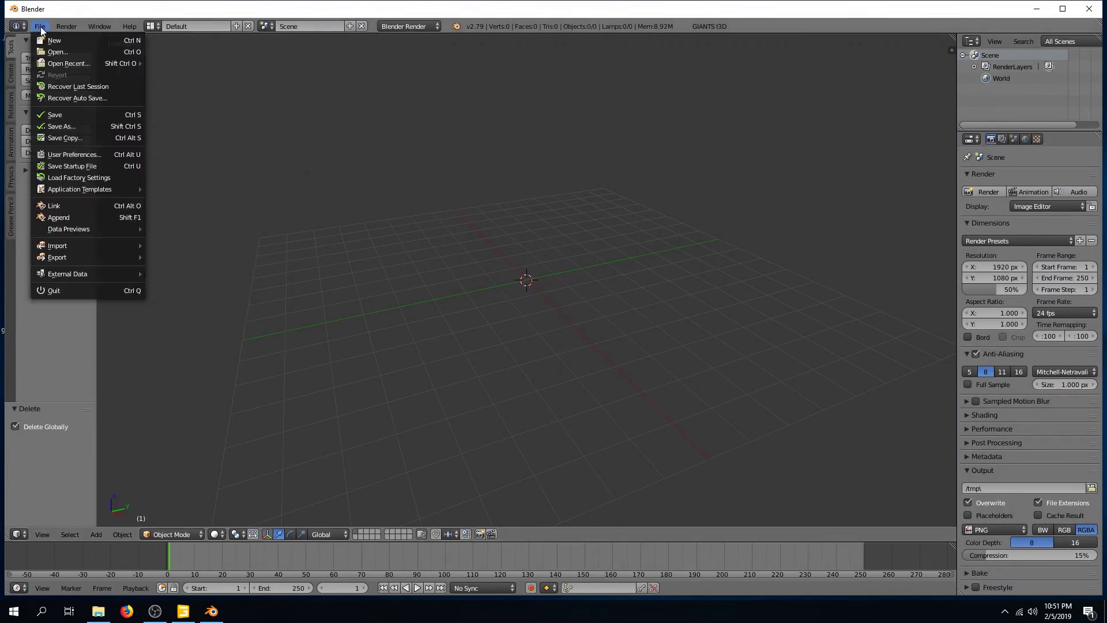
mouse_move(100, 245)
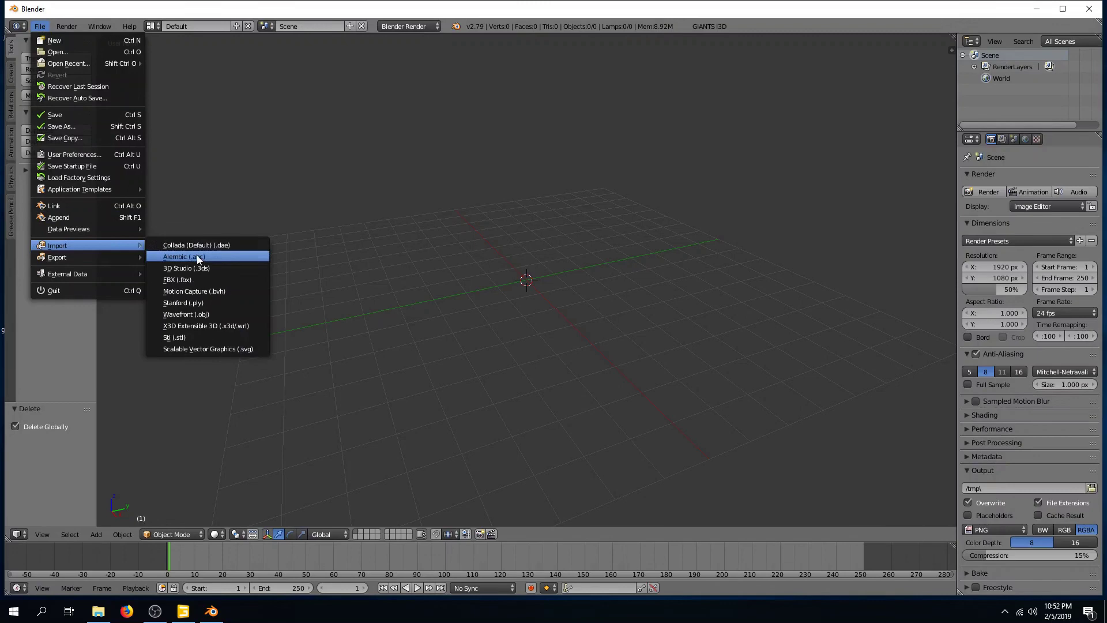
click(200, 314)
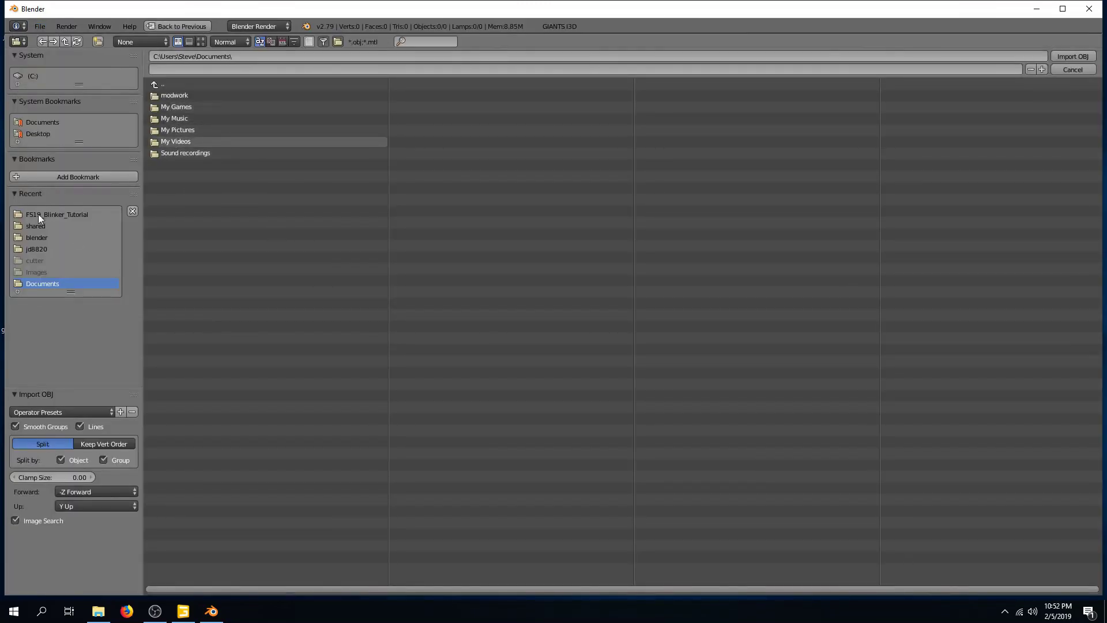
click(41, 132)
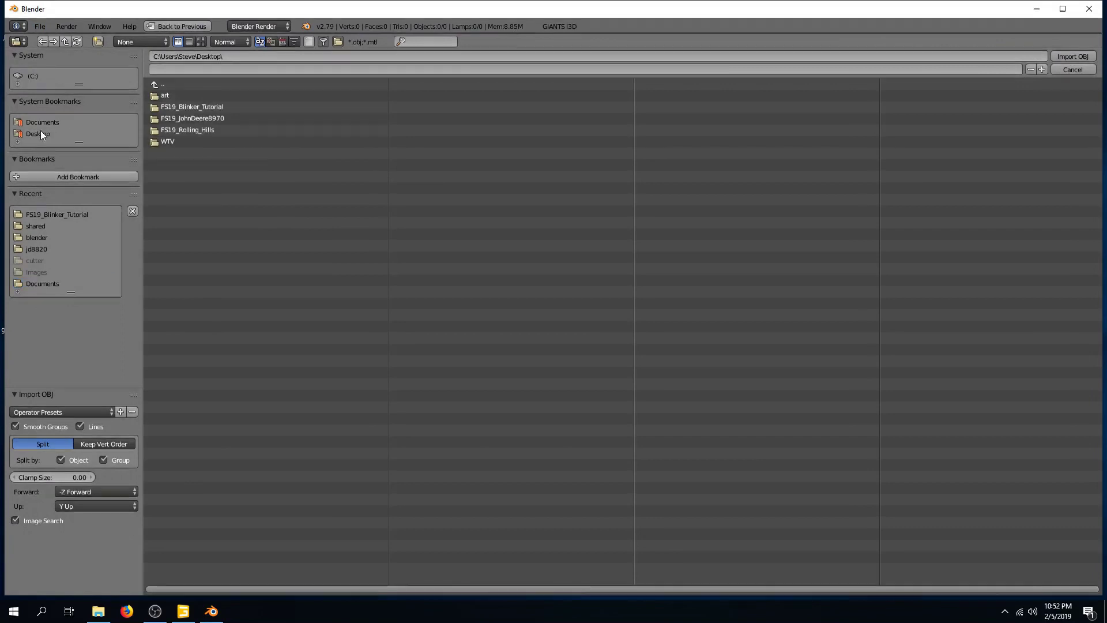
click(178, 106)
click(181, 107)
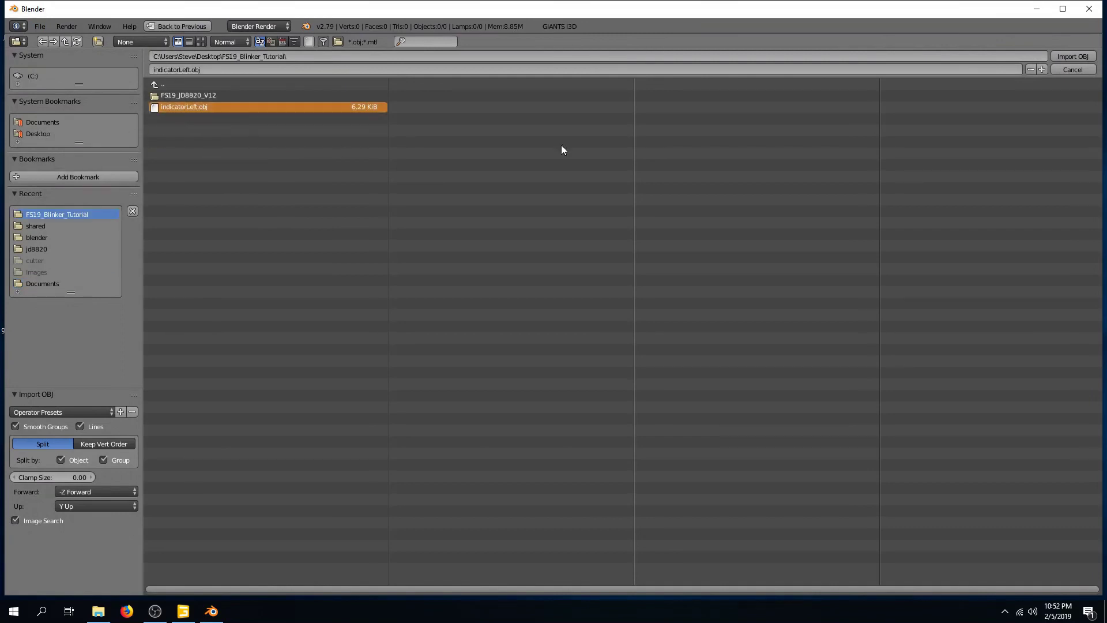
- Finish importing indicatorLeft.obj and frame the imported mesh in the viewport
click(1061, 54)
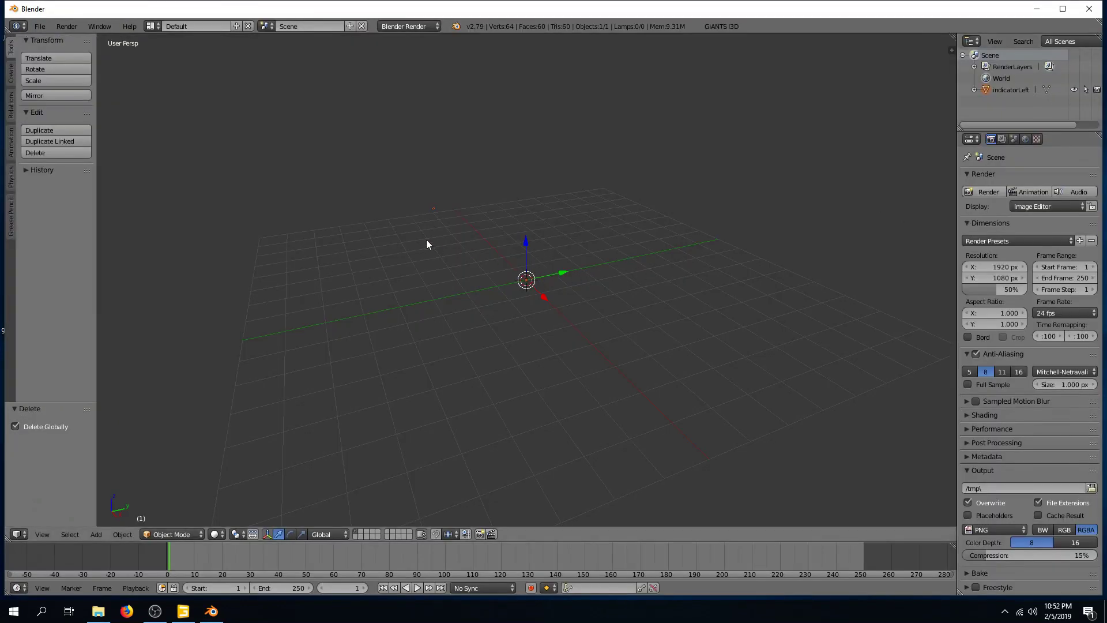
shift+middle_drag(401, 230, 525, 322)
scroll(503, 257, up, 3)
middle_drag(490, 253, 502, 284)
scroll(501, 284, up, 2)
scroll(500, 284, down, 1)
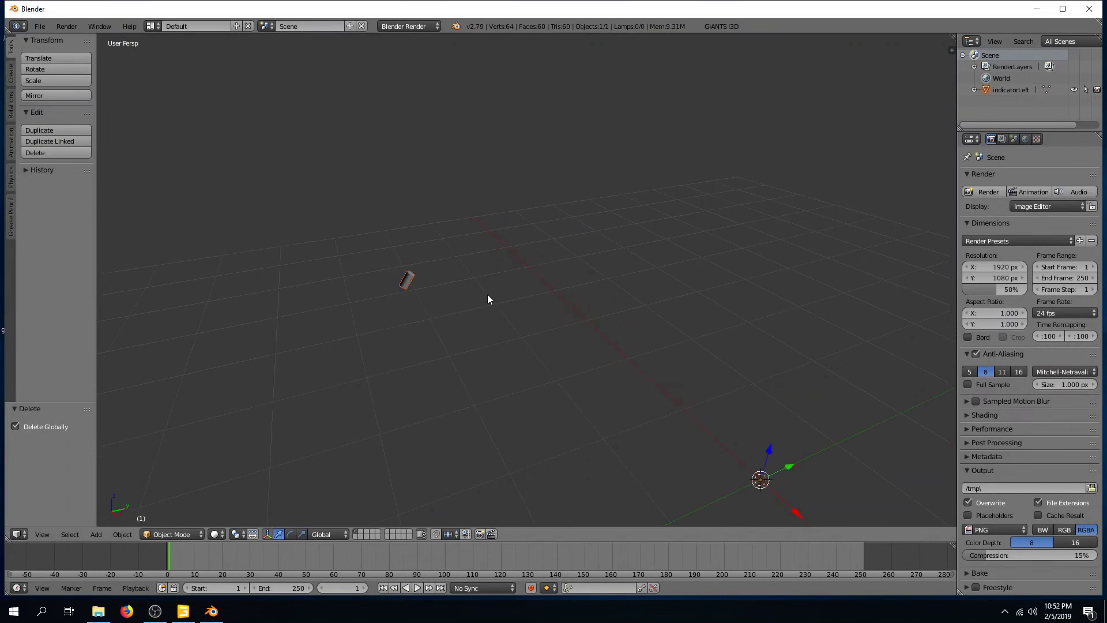
- Move indicatorLeft's origin to its surface centre of mass
click(1010, 90)
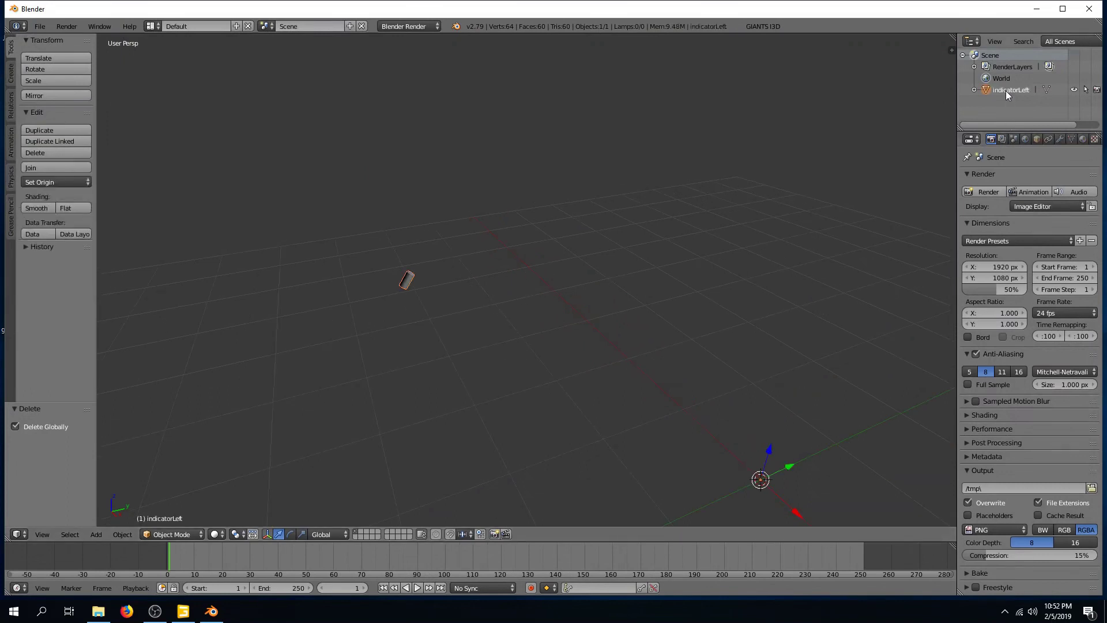
click(59, 184)
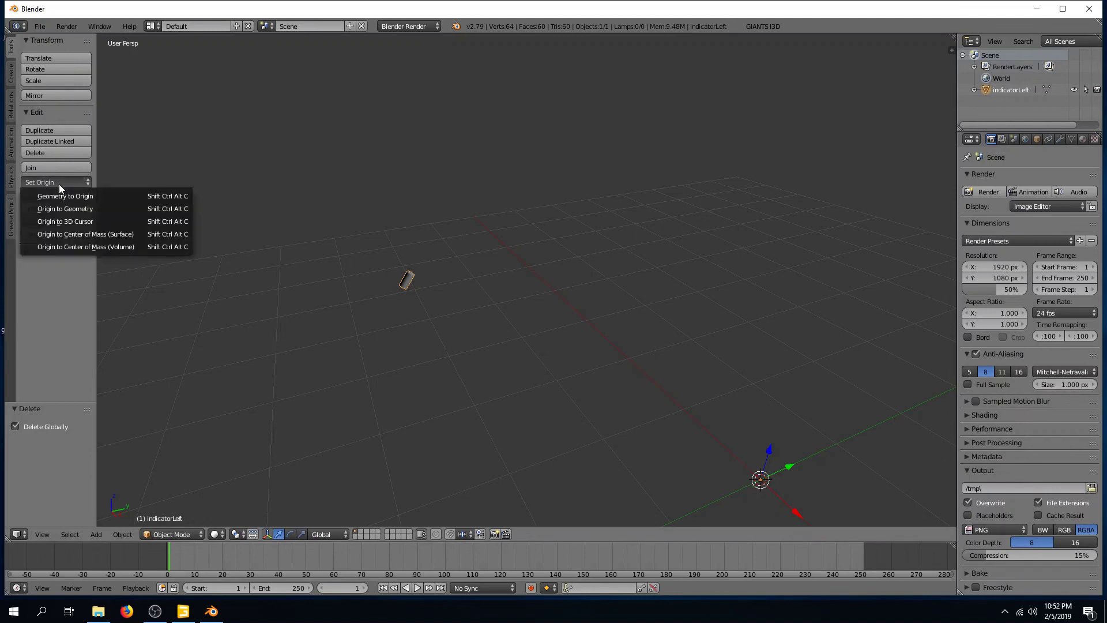
click(84, 234)
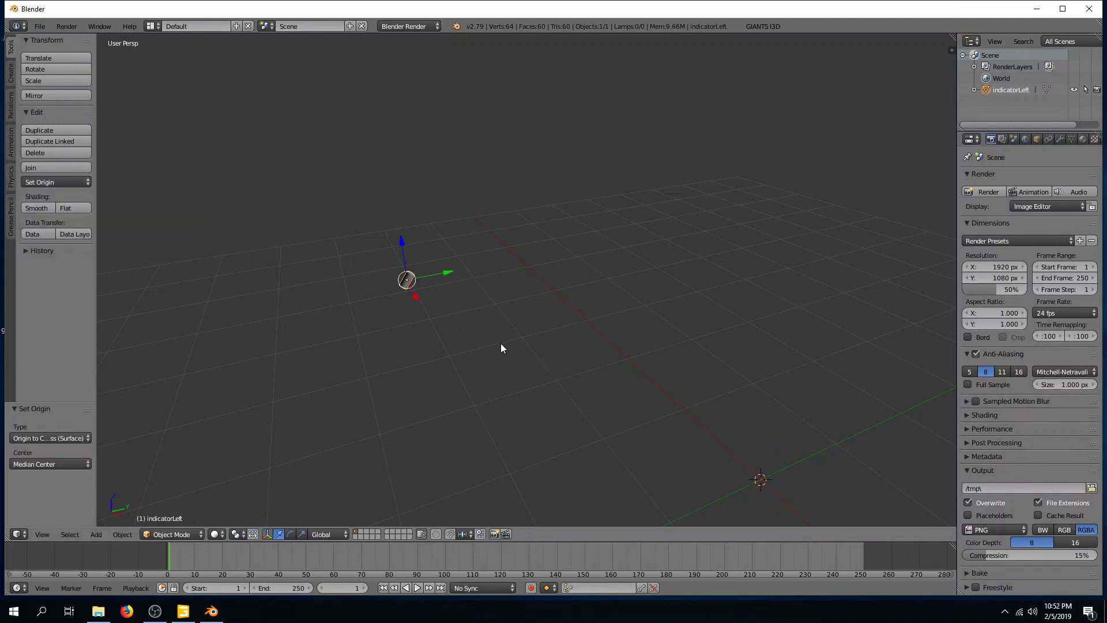
middle_drag(433, 312, 404, 288)
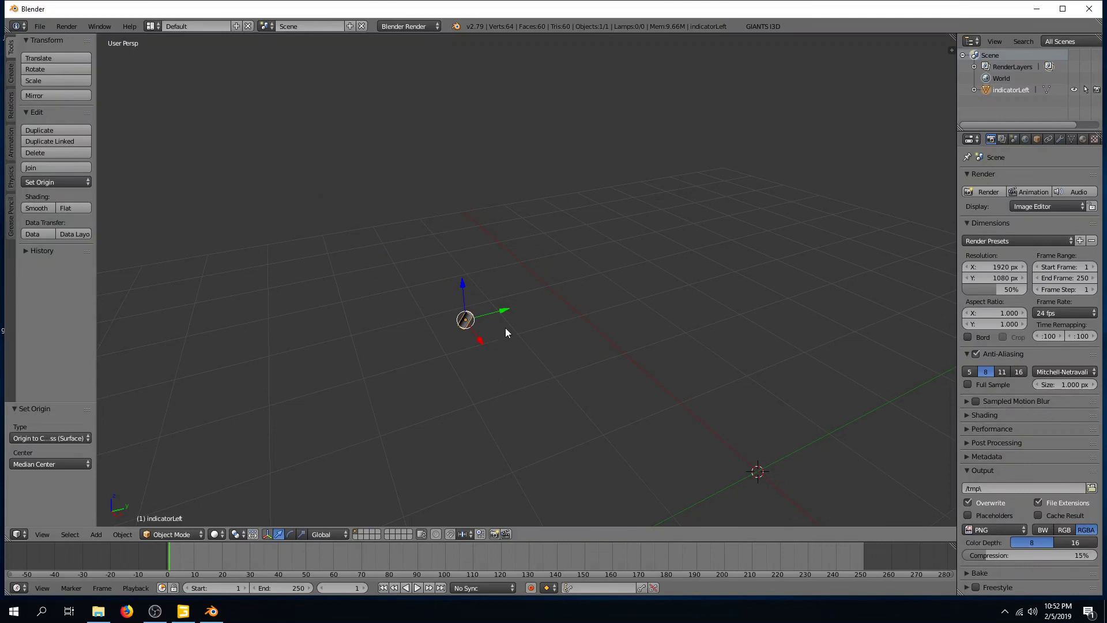
- Apply indicatorLeft's rotation so it reads 0° on every axis, then recentre the view
click(1037, 140)
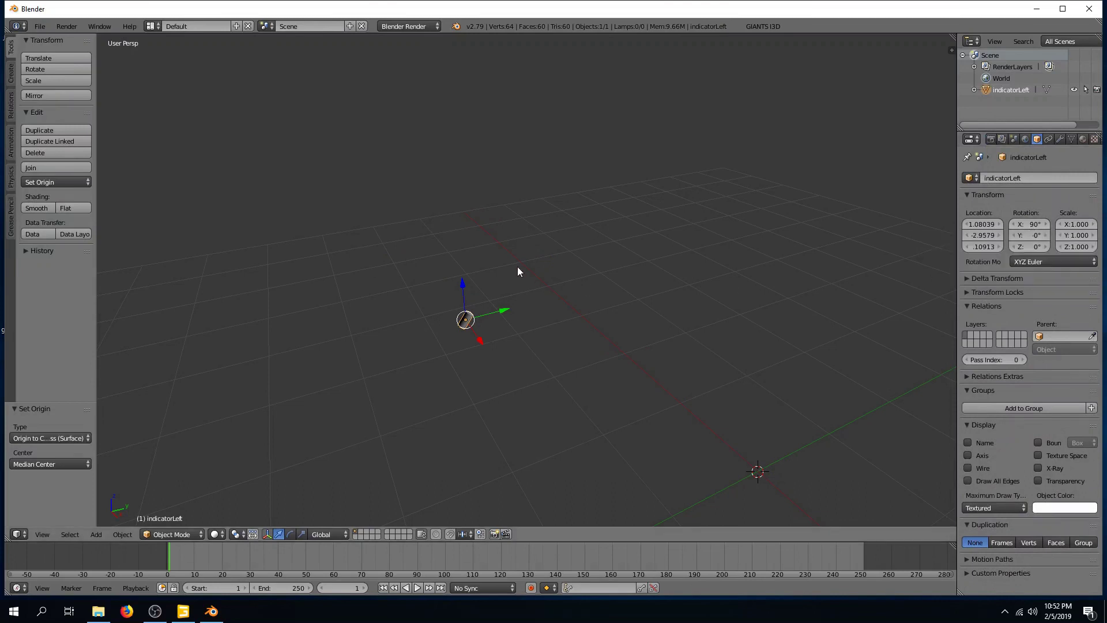
key(ctrl+a)
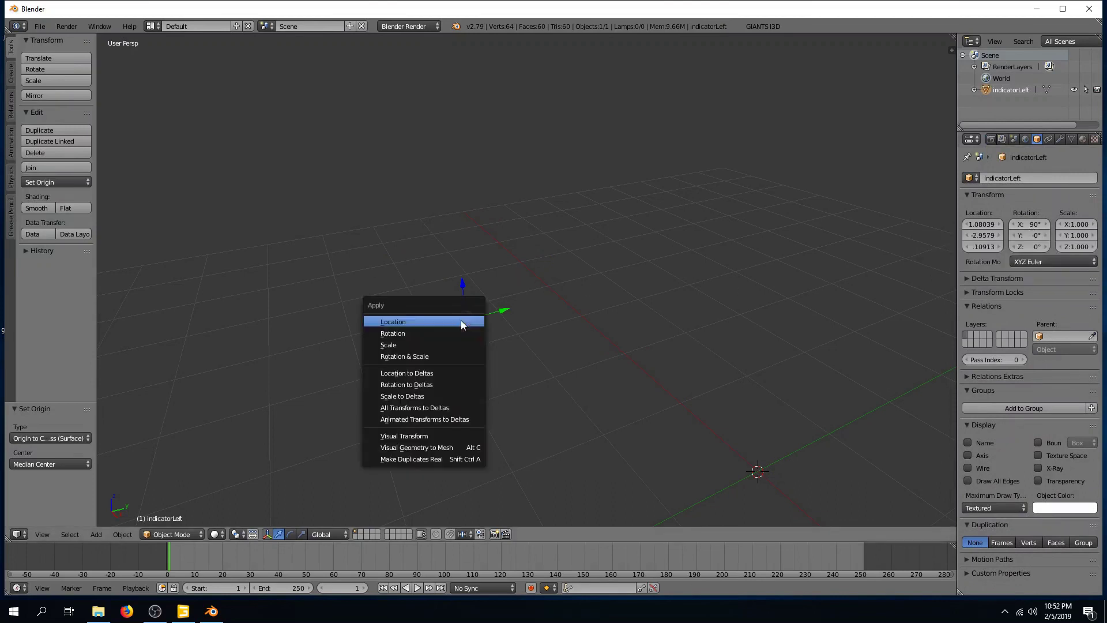
click(435, 330)
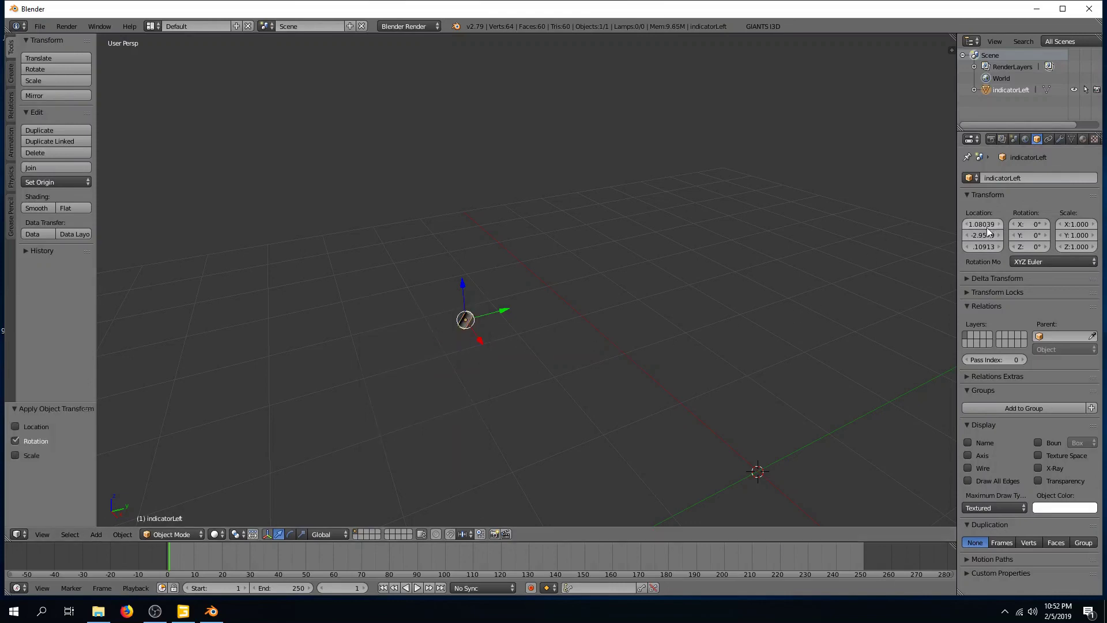
scroll(527, 347, up, 3)
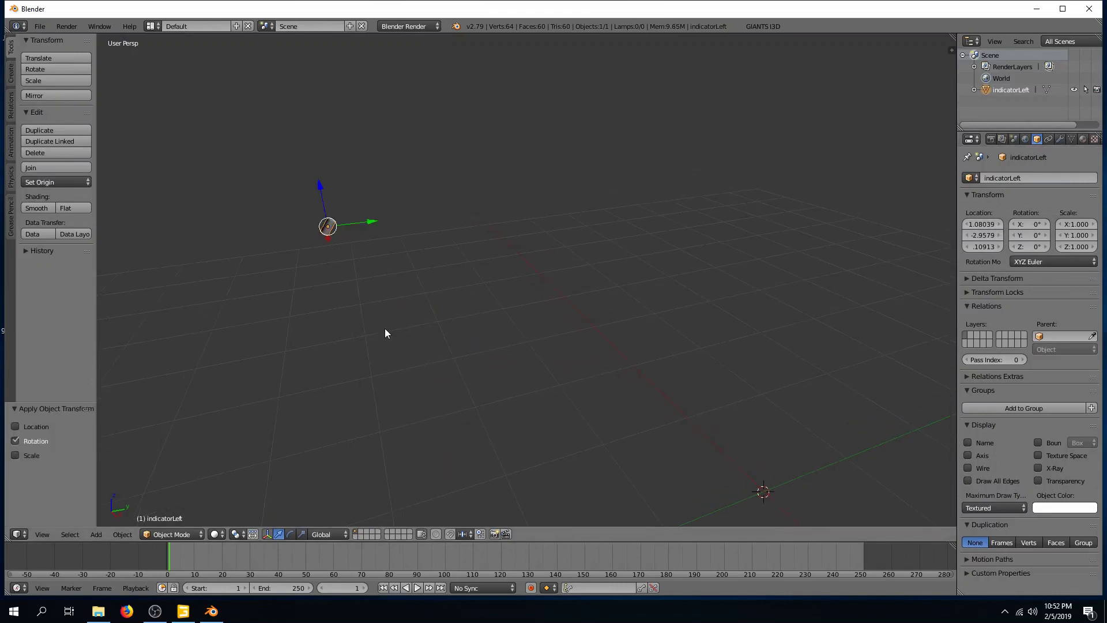
shift+middle_drag(391, 321, 412, 330)
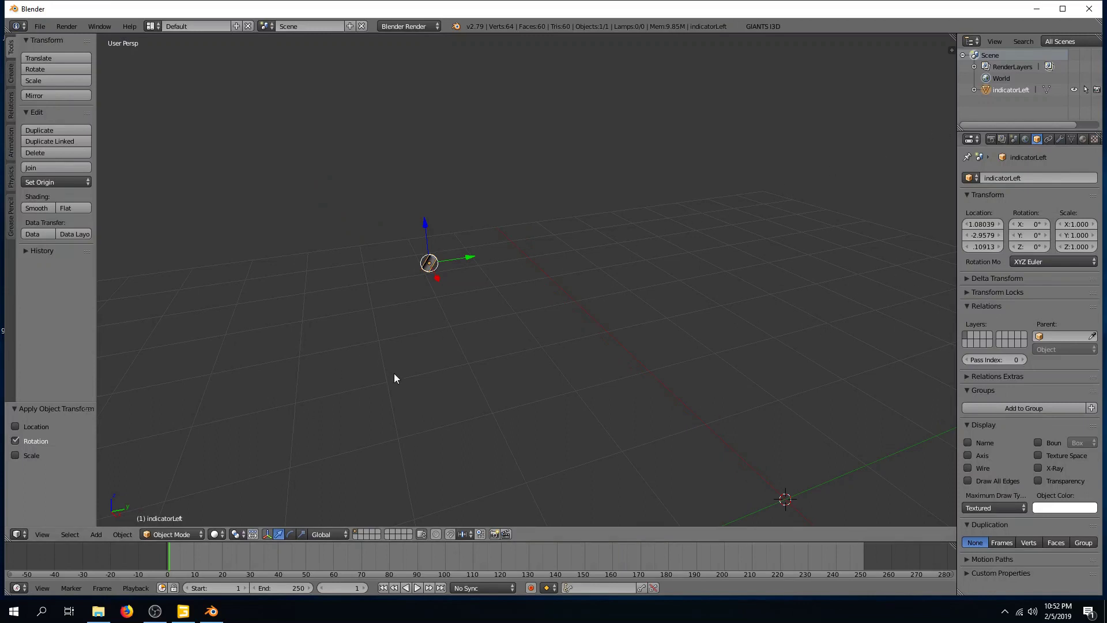
scroll(398, 330, up, 3)
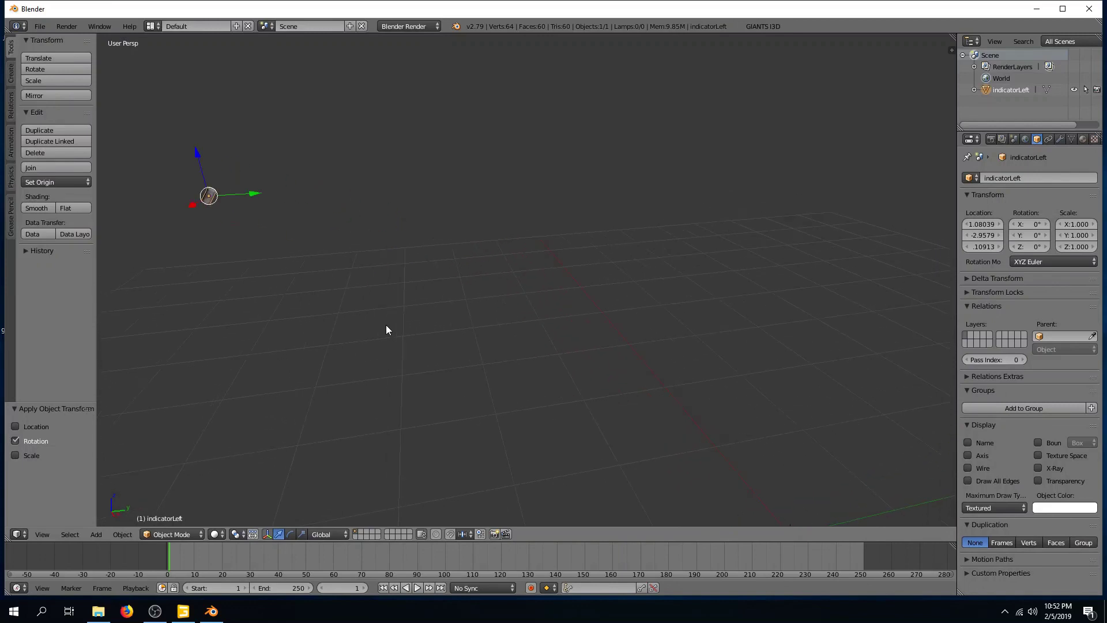
shift+middle_drag(329, 341, 392, 360)
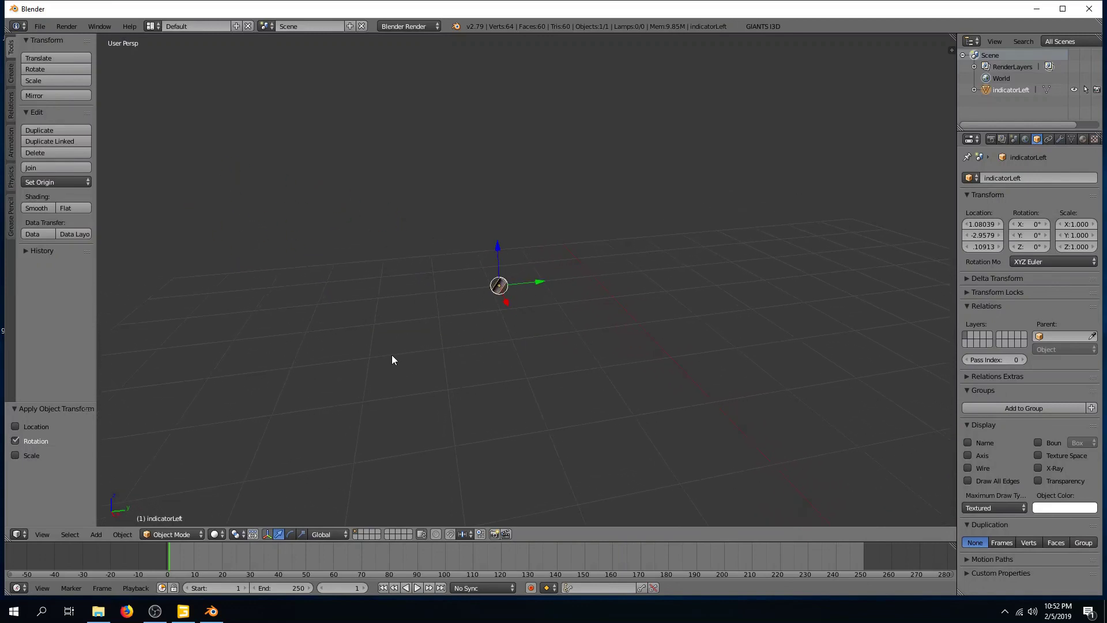
- Switch to Vertex Paint mode and pick a saturated green colour
click(188, 534)
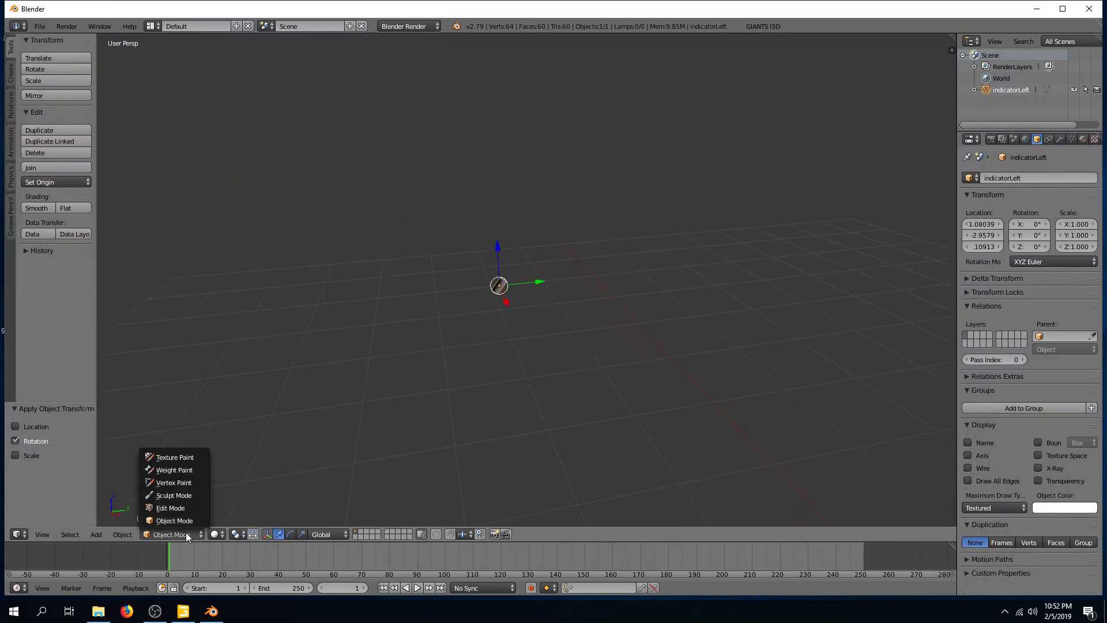
click(173, 483)
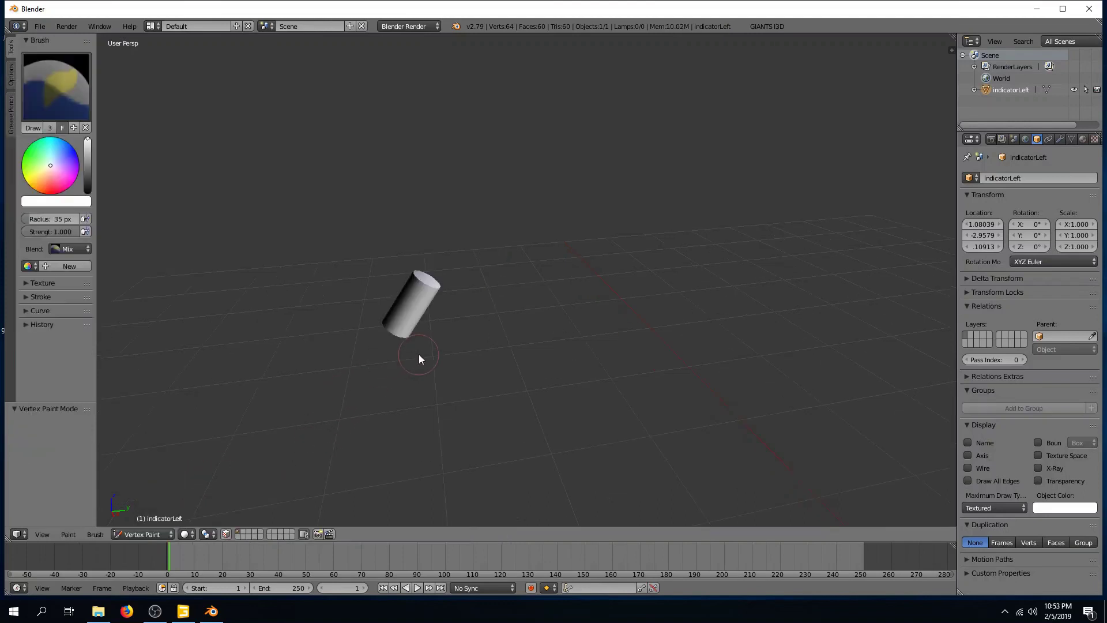
click(44, 164)
drag(44, 165, 29, 147)
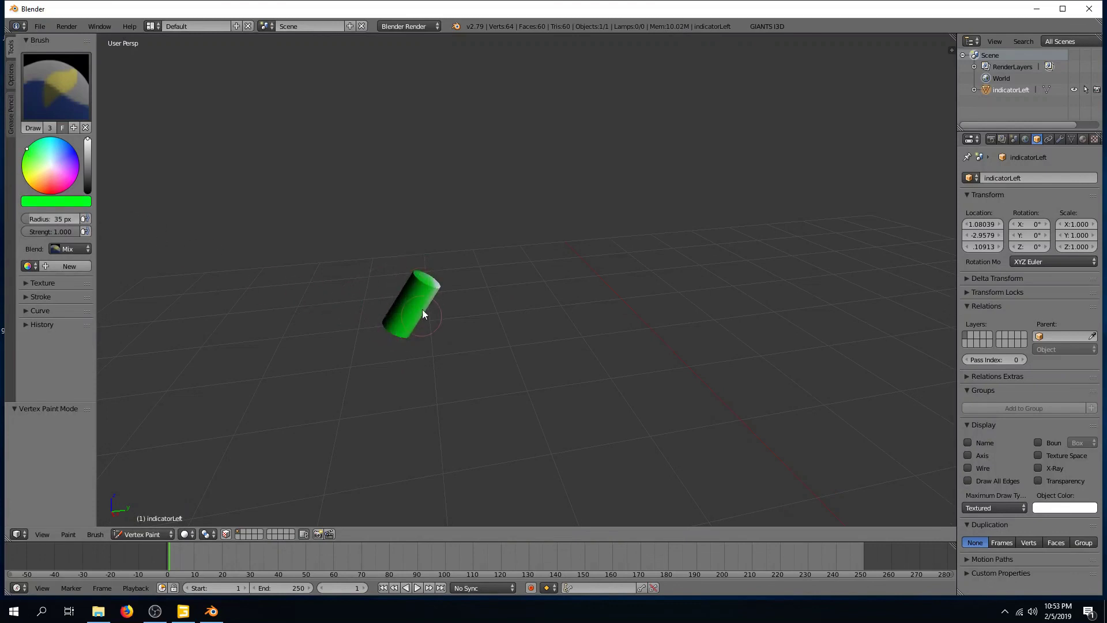
- Paint the indicatorLeft cylinder green, orbiting to cover and check every side
scroll(421, 286, up, 5)
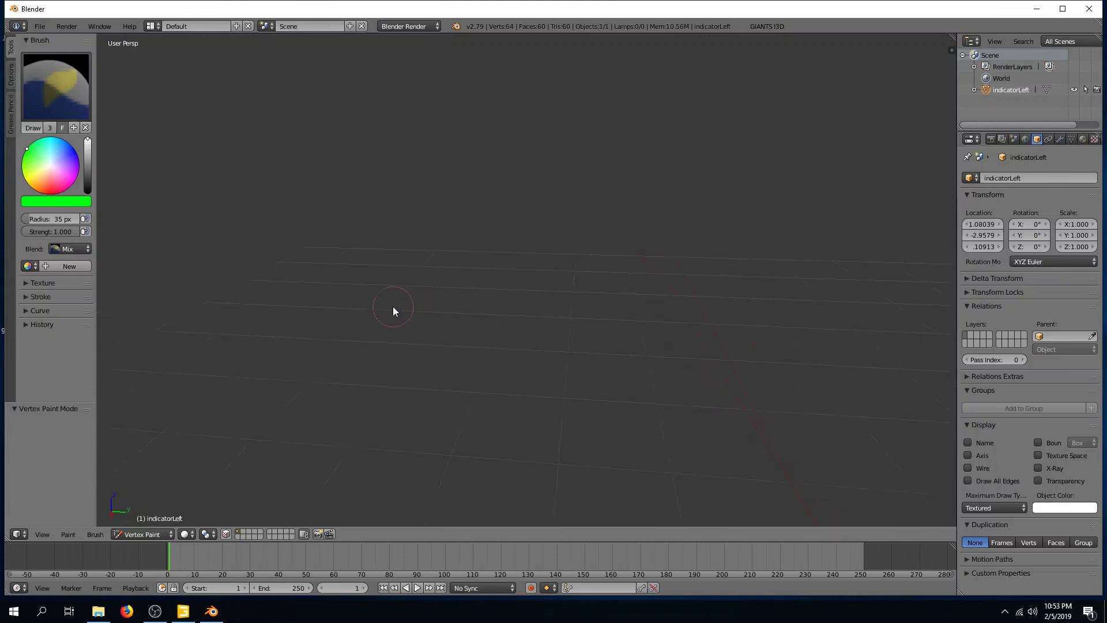
mouse_move(268, 313)
middle_down()
mouse_move(419, 316)
mouse_move(470, 344)
mouse_move(372, 350)
mouse_move(269, 320)
middle_up()
middle_drag(342, 382, 316, 342)
middle_drag(228, 325, 217, 367)
scroll(216, 346, up, 3)
middle_drag(258, 317, 284, 211)
middle_drag(225, 235, 452, 405)
scroll(210, 243, up, 4)
scroll(210, 208, up, 5)
middle_drag(253, 244, 744, 400)
middle_drag(296, 138, 573, 385)
scroll(303, 203, up, 4)
middle_drag(256, 179, 589, 271)
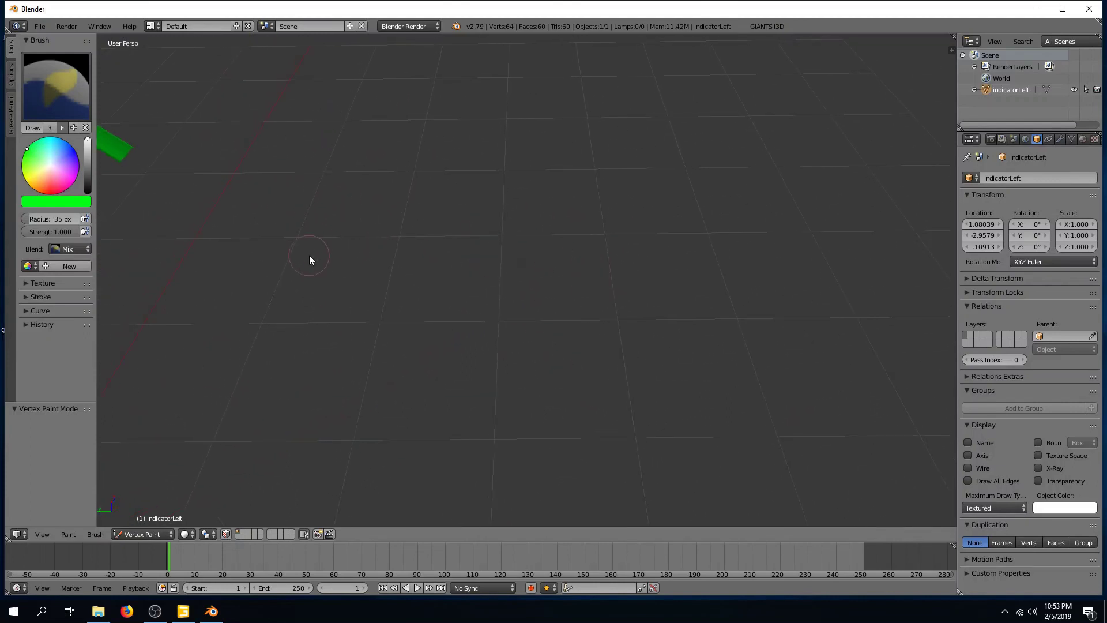
scroll(309, 255, down, 2)
middle_drag(304, 263, 443, 179)
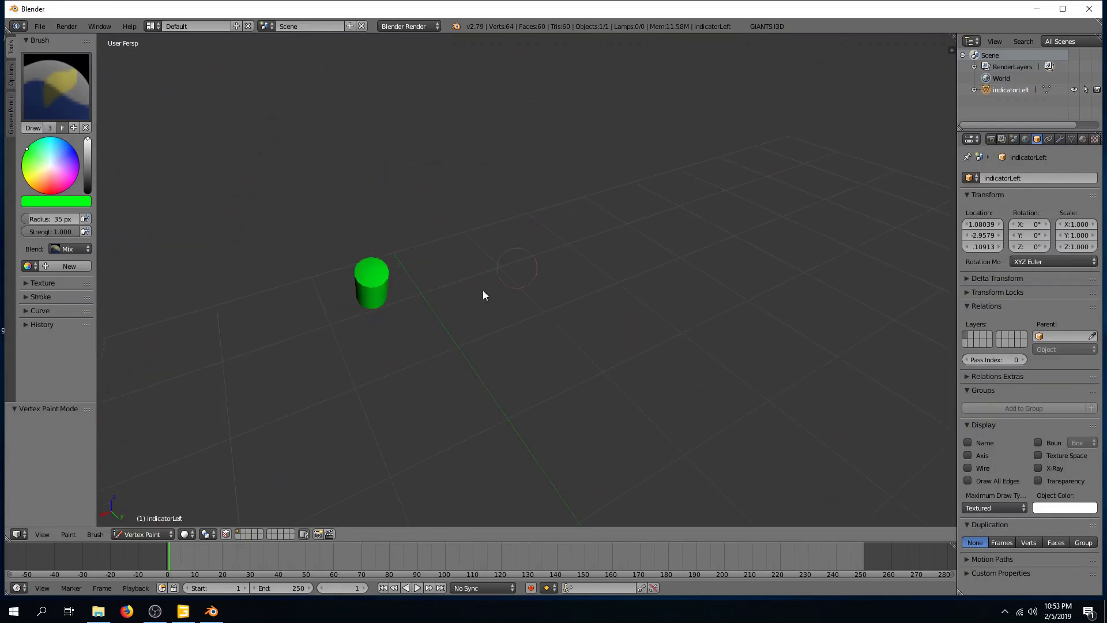
- Return to Object Mode and split the view, making the right area a UV/Image Editor
click(155, 535)
click(145, 520)
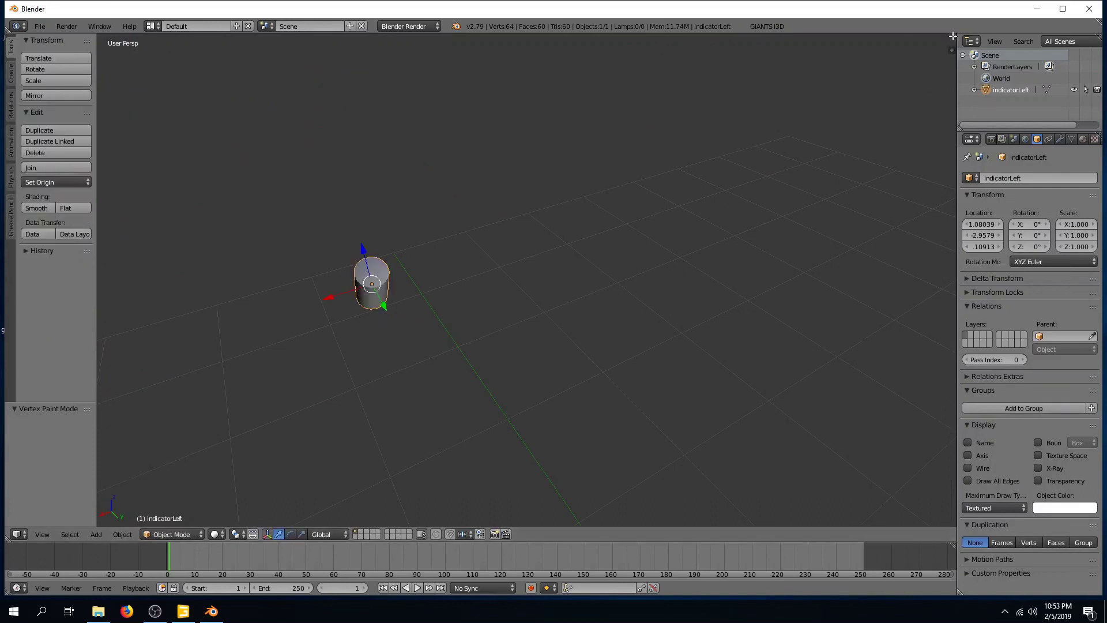
drag(950, 45, 476, 167)
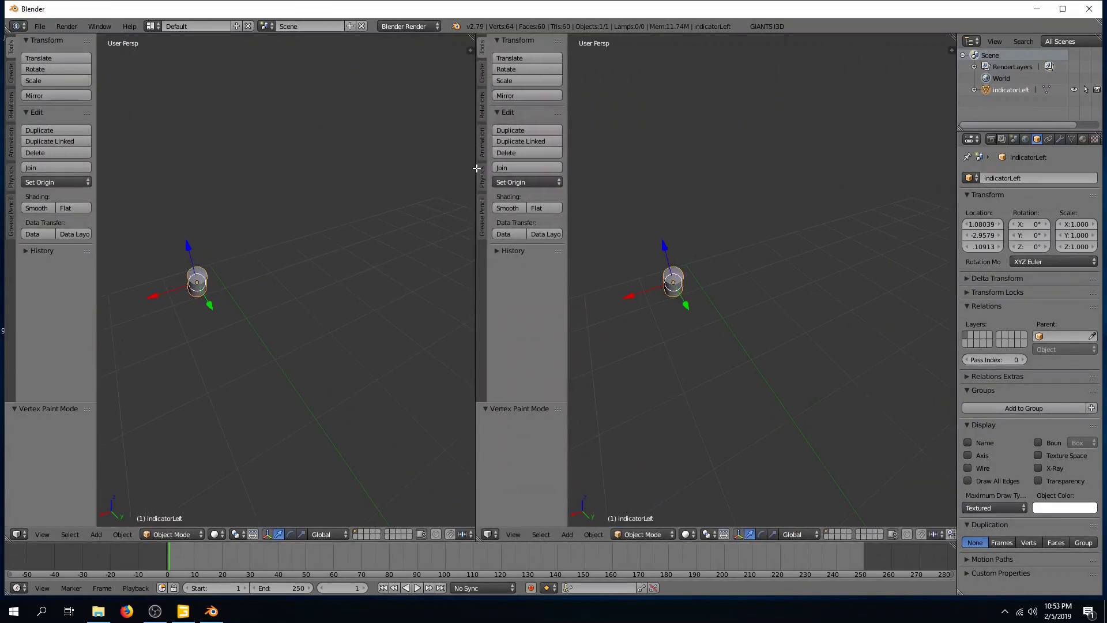
click(491, 534)
click(523, 445)
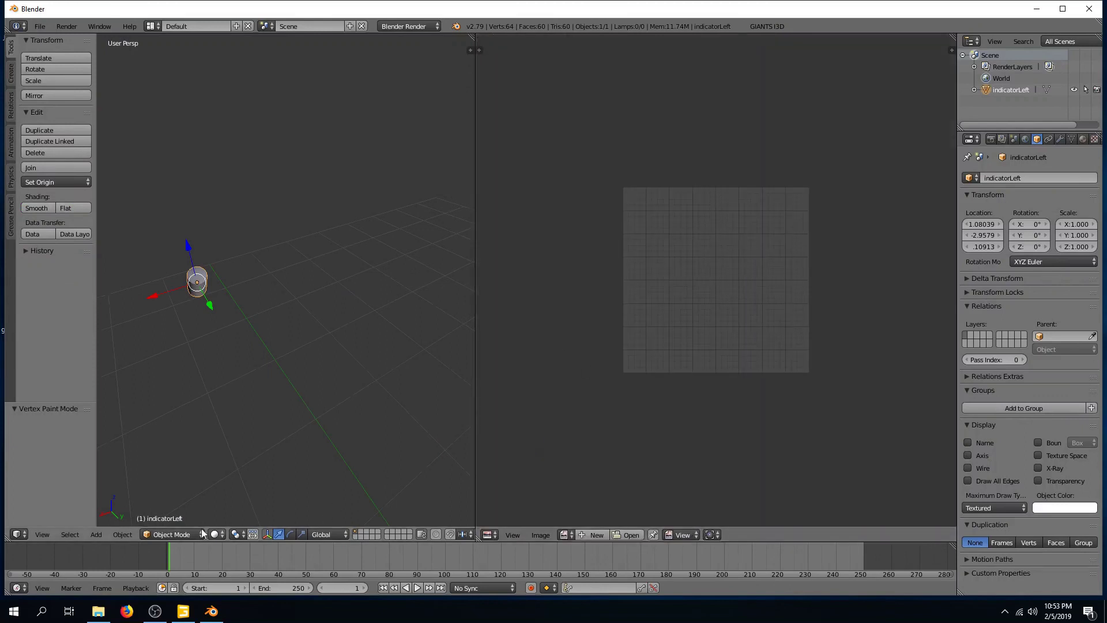
- Enter Edit Mode and unwrap the cylinder with Smart UV Project
click(176, 535)
click(175, 510)
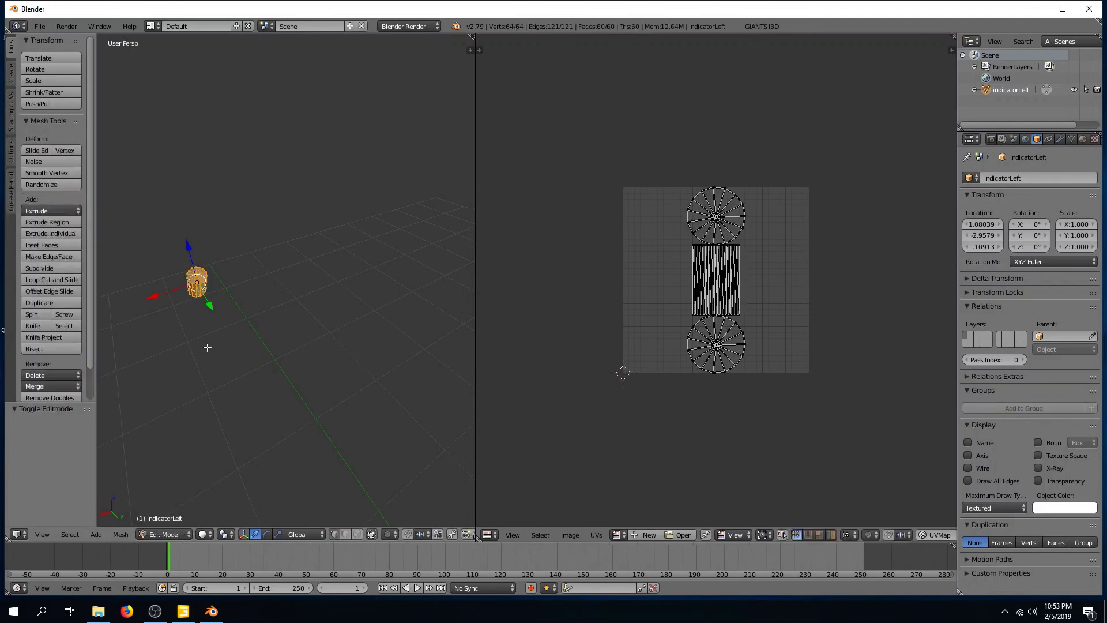
key(u)
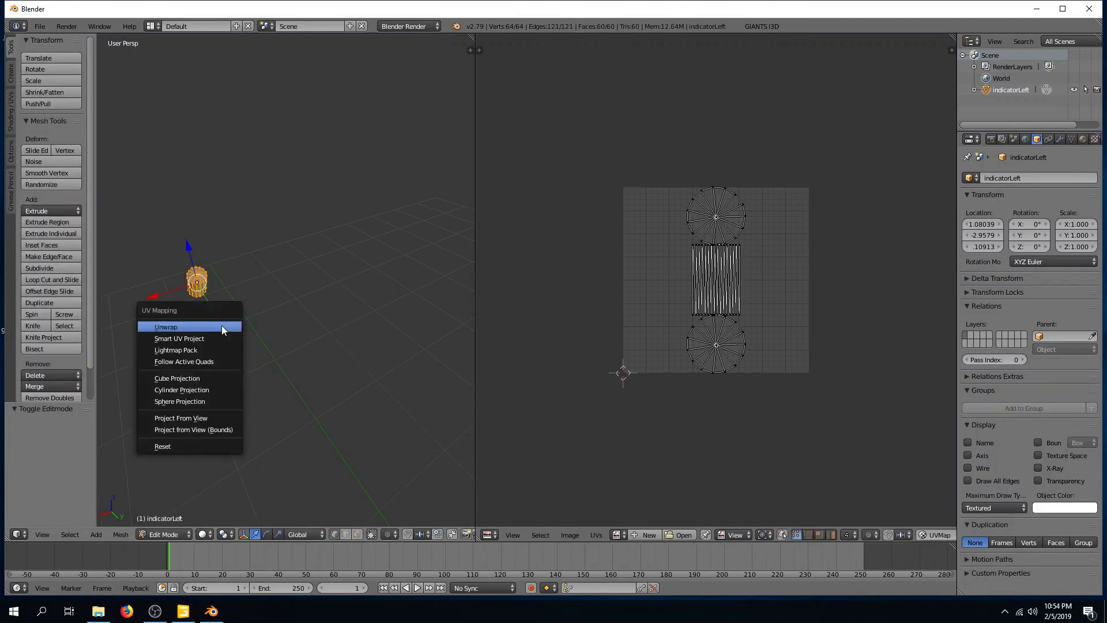
click(212, 338)
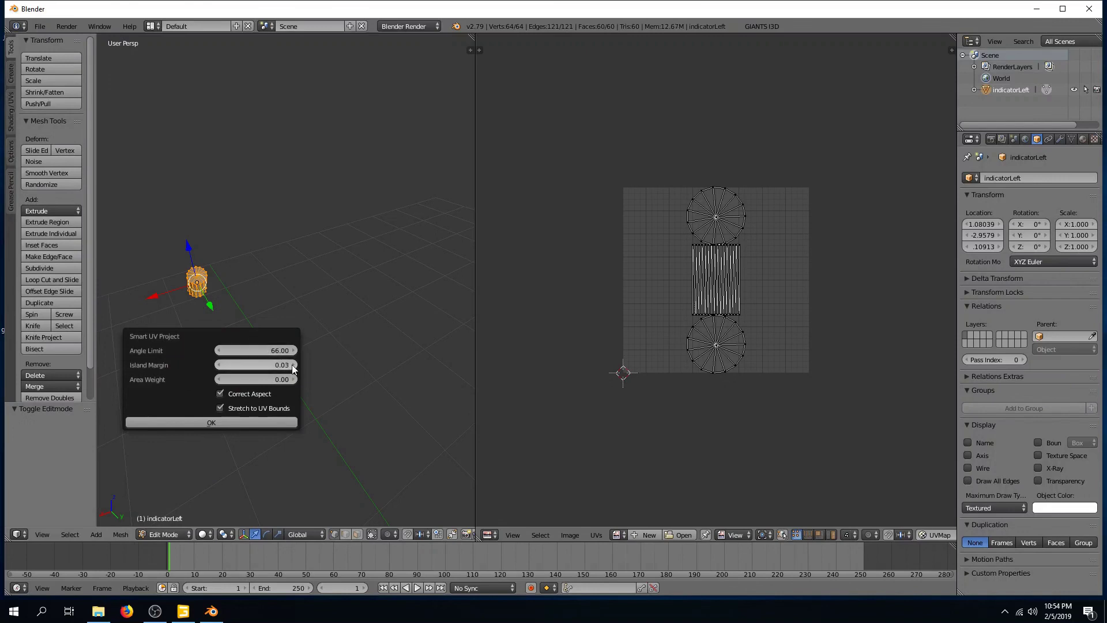
click(216, 421)
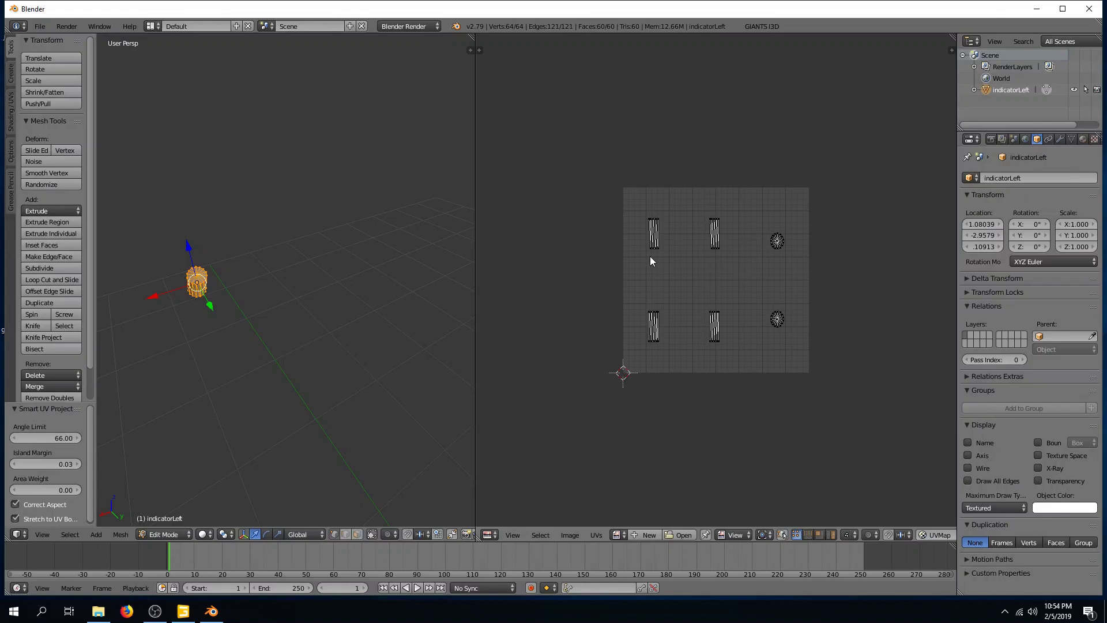
- Select all UV islands and show the tool shelf's Material Selector panel
key(a)
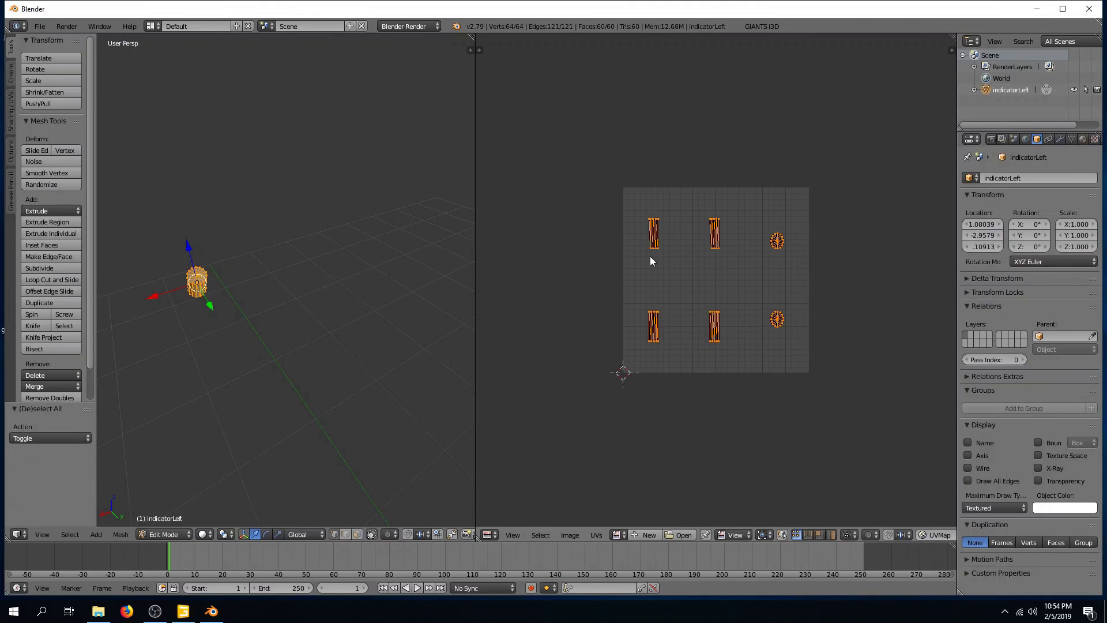
key(t)
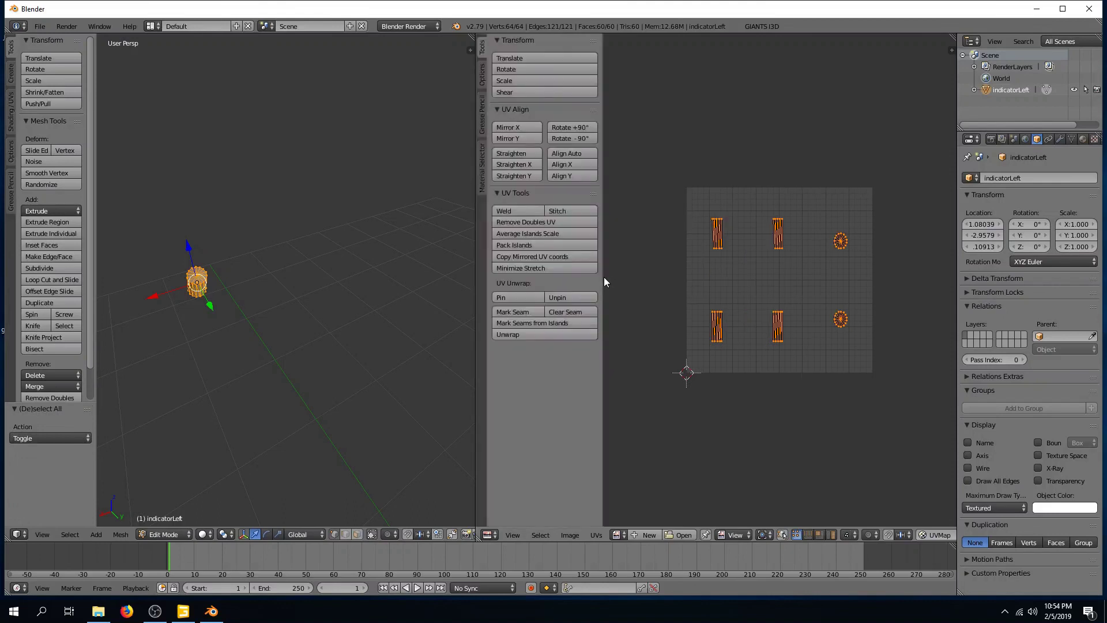
click(482, 170)
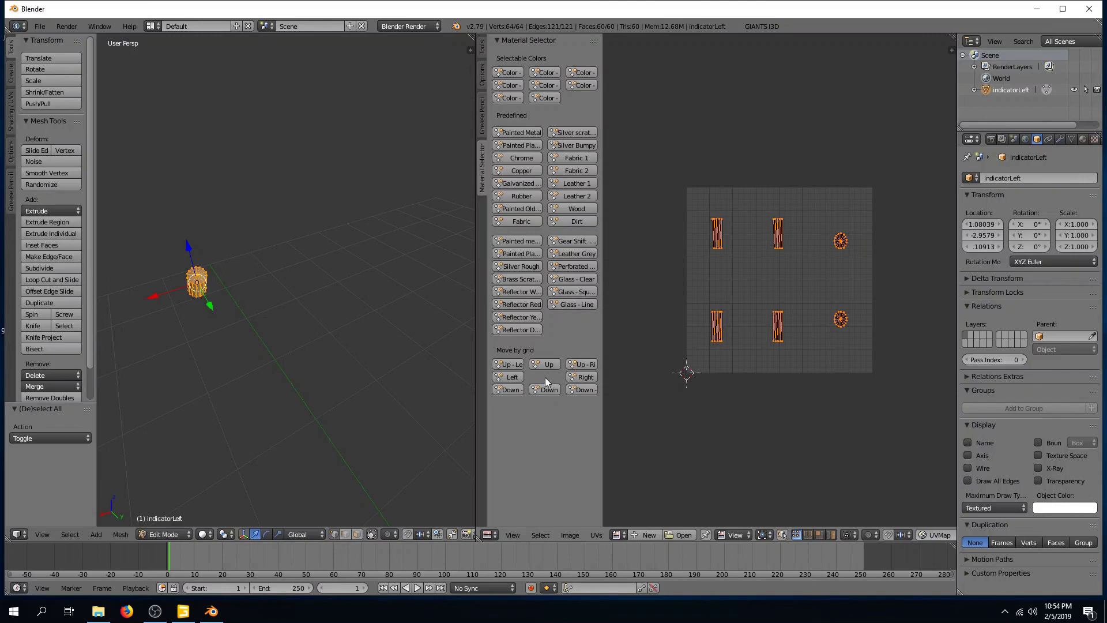
- Offset the UV islands one grid tile right and two tiles down with Move by grid
click(586, 382)
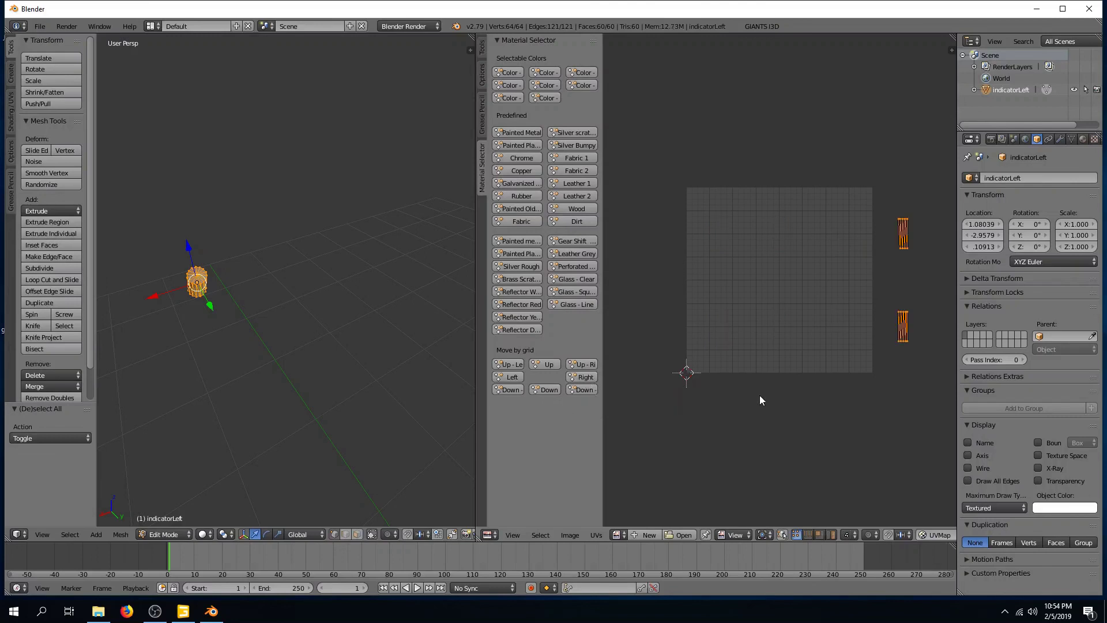
scroll(750, 397, down, 1)
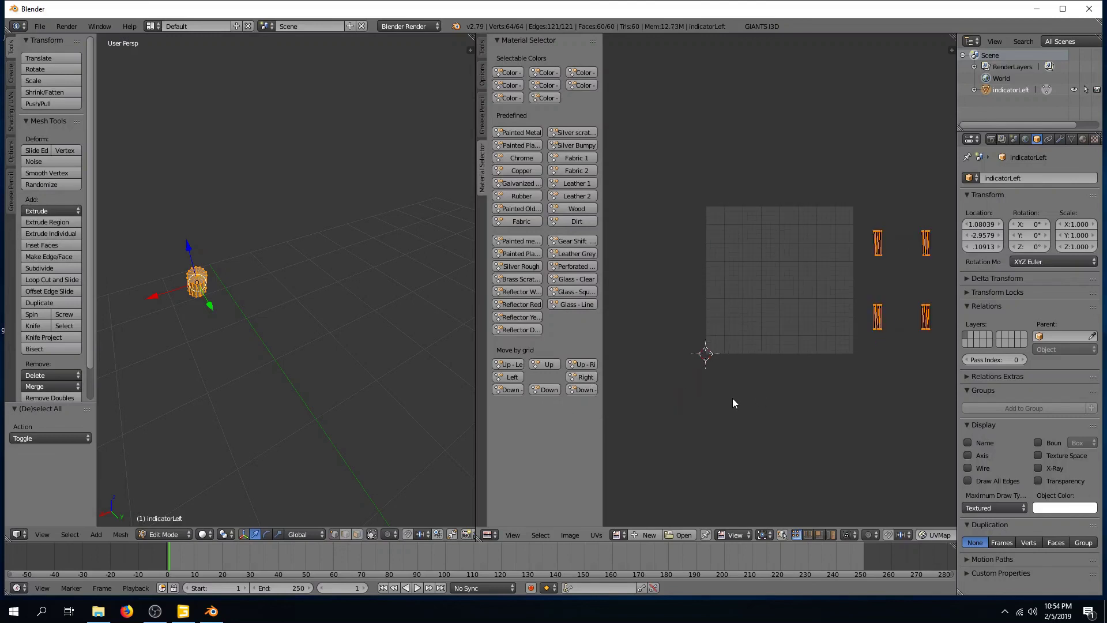
click(545, 391)
click(545, 391)
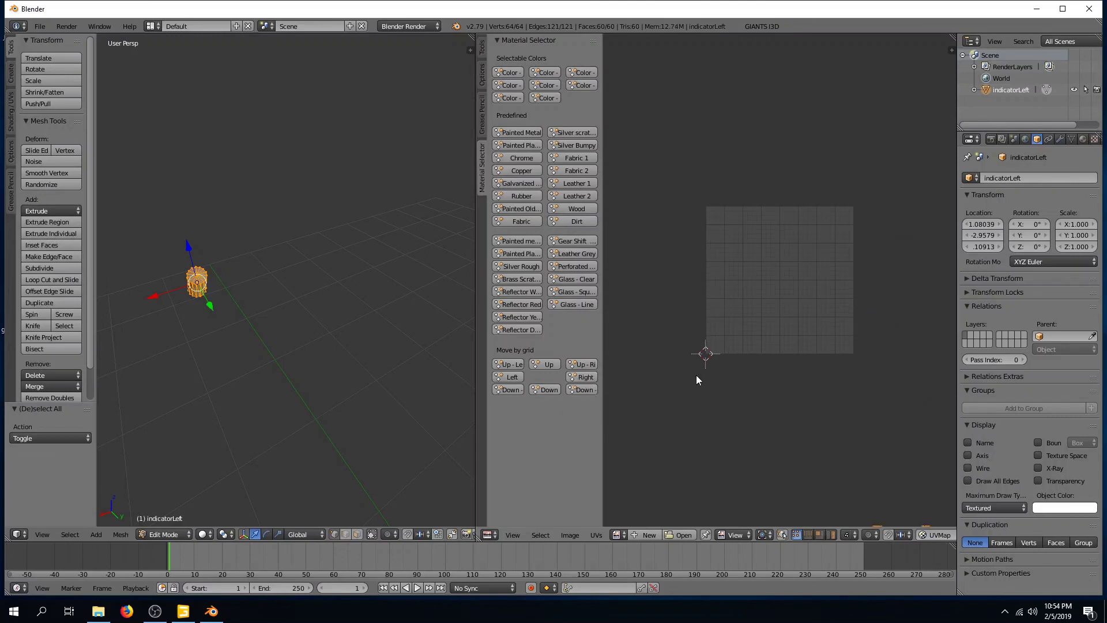
scroll(697, 375, down, 2)
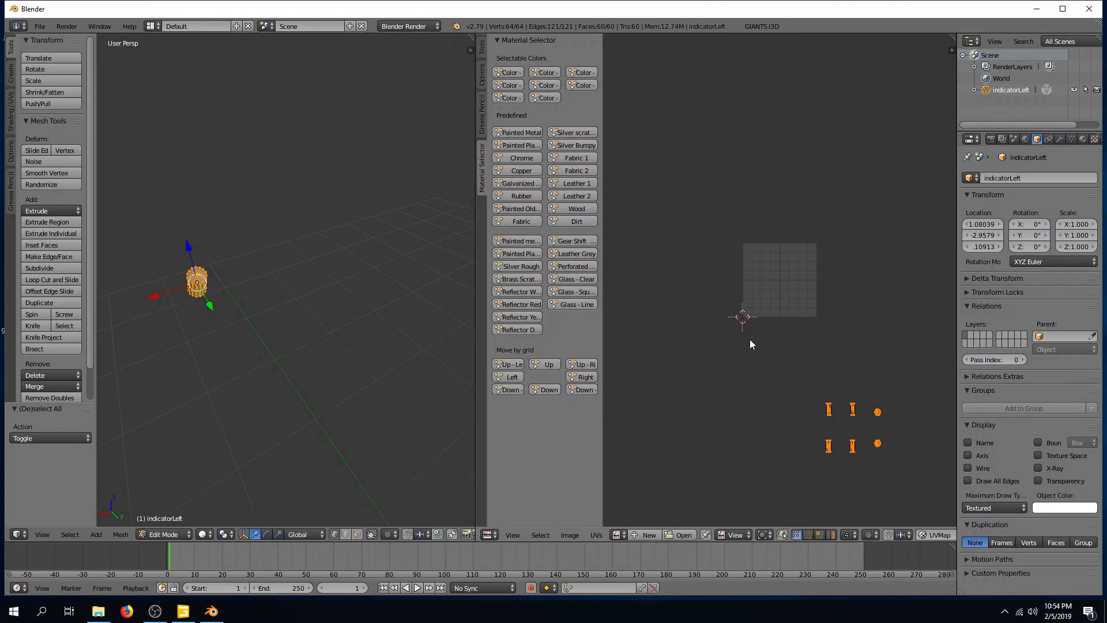
- Toggle indicatorLeft out to Object Mode and back into Edit Mode
click(163, 534)
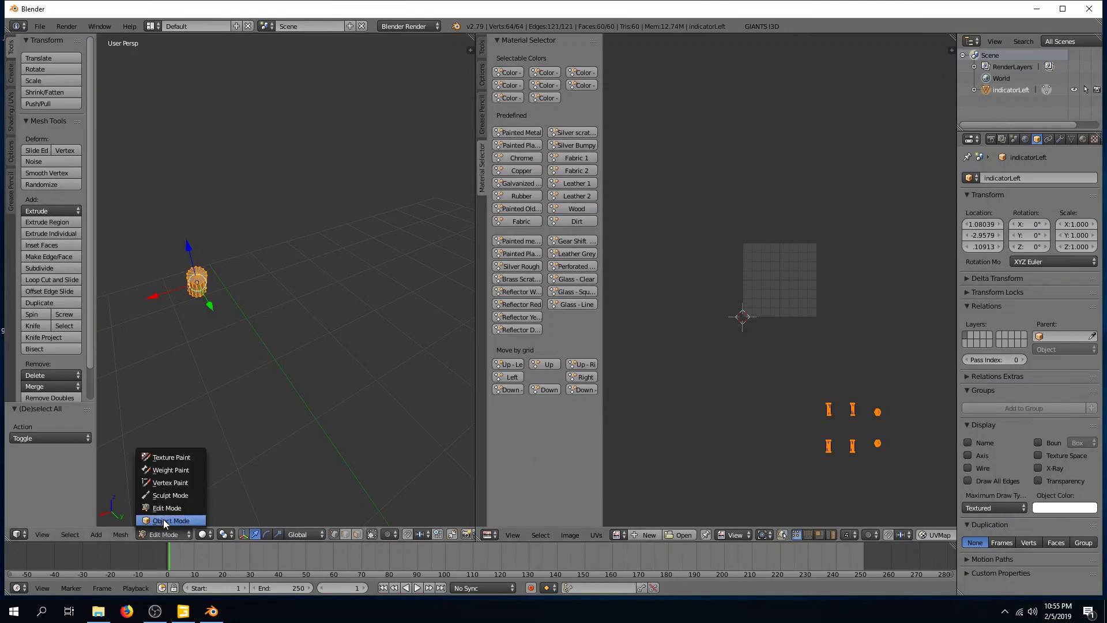
click(164, 523)
click(162, 534)
click(168, 507)
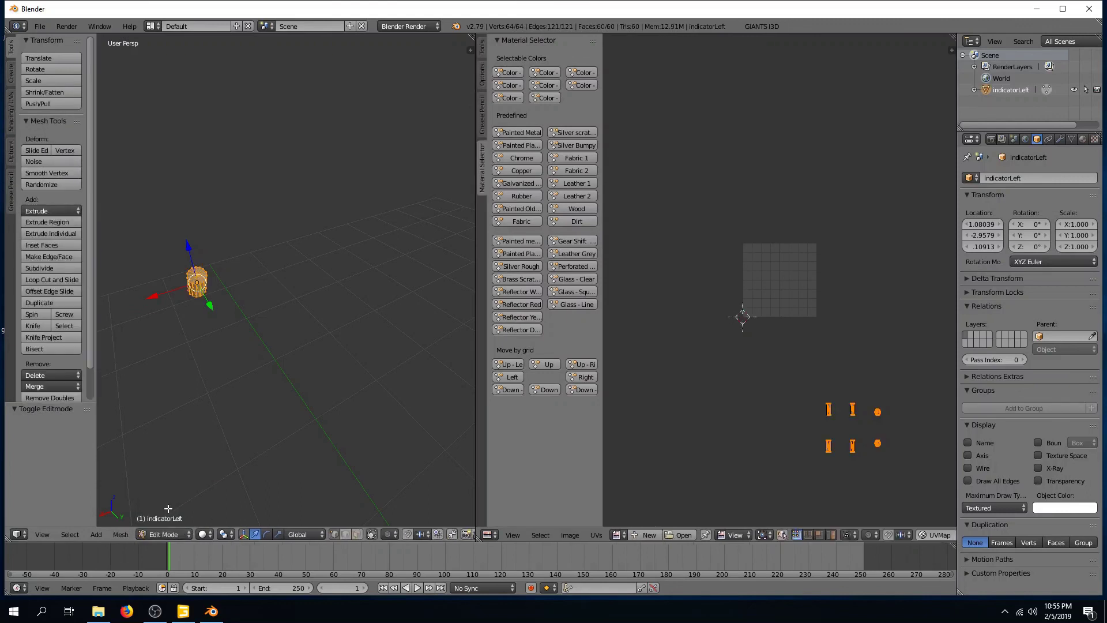
- Export the mesh as GIANTS I3D file turnSignal.i3d into Desktop > FS19_Blinker_Tutorial
click(40, 26)
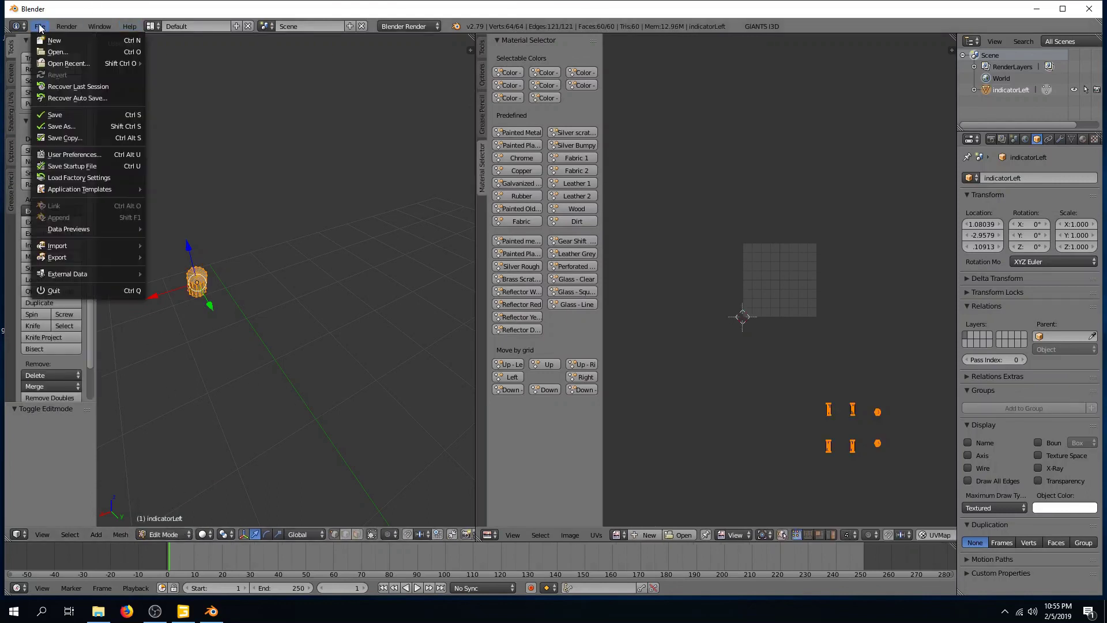
mouse_move(91, 257)
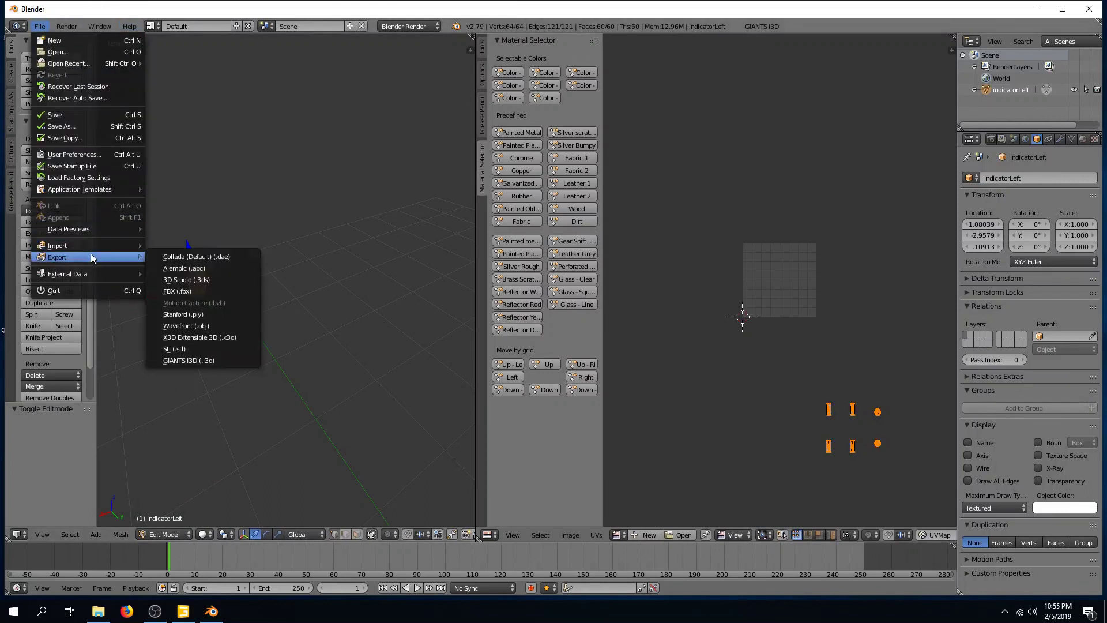
click(183, 360)
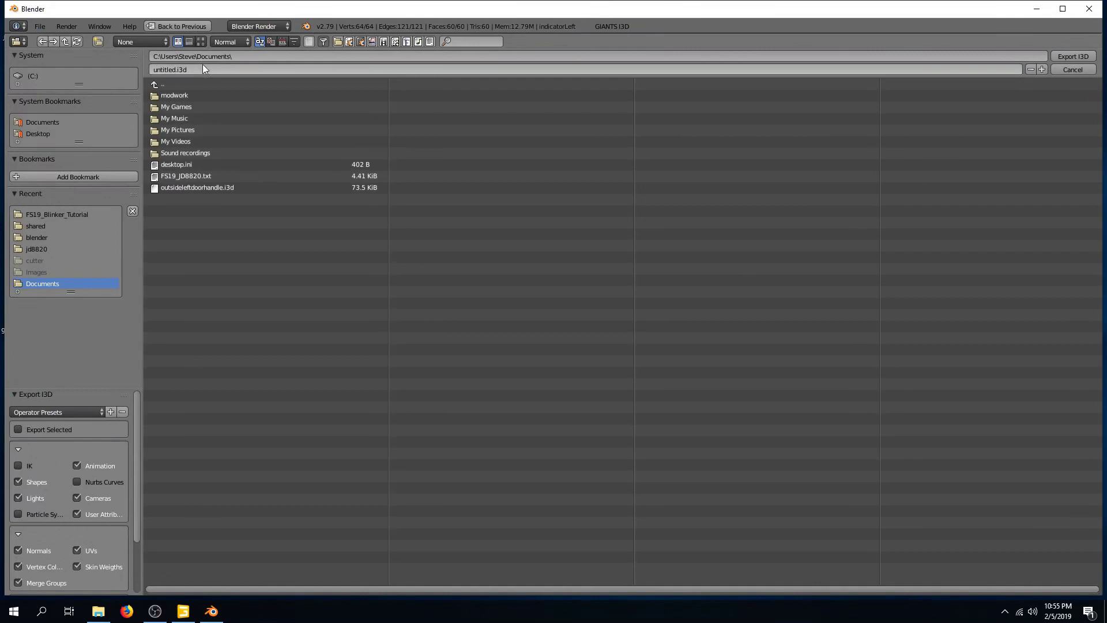
click(37, 134)
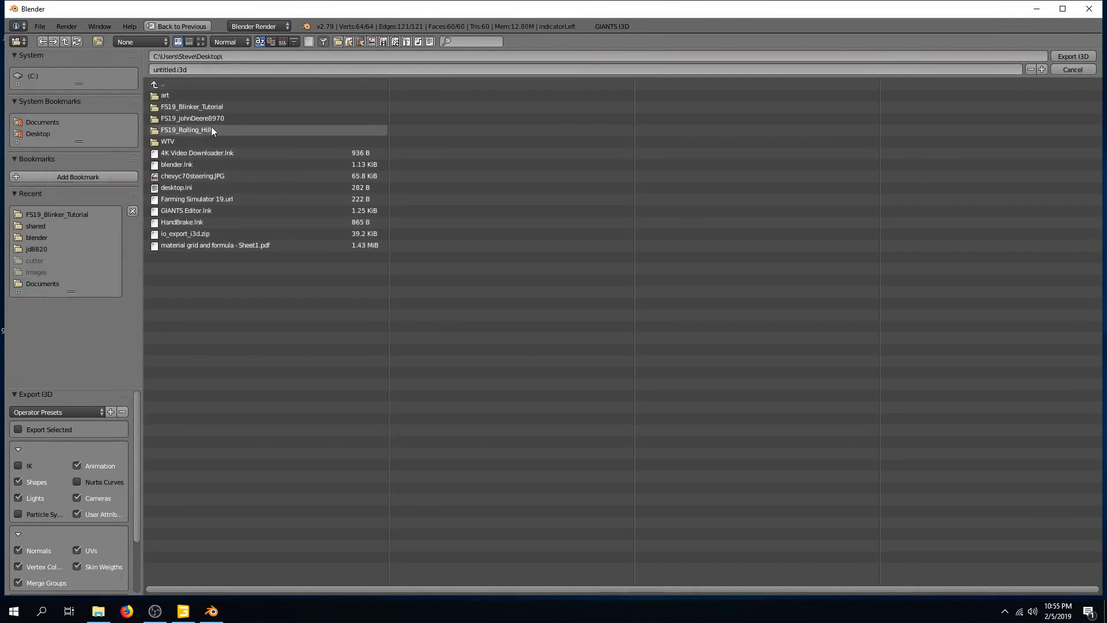
click(189, 107)
click(178, 69)
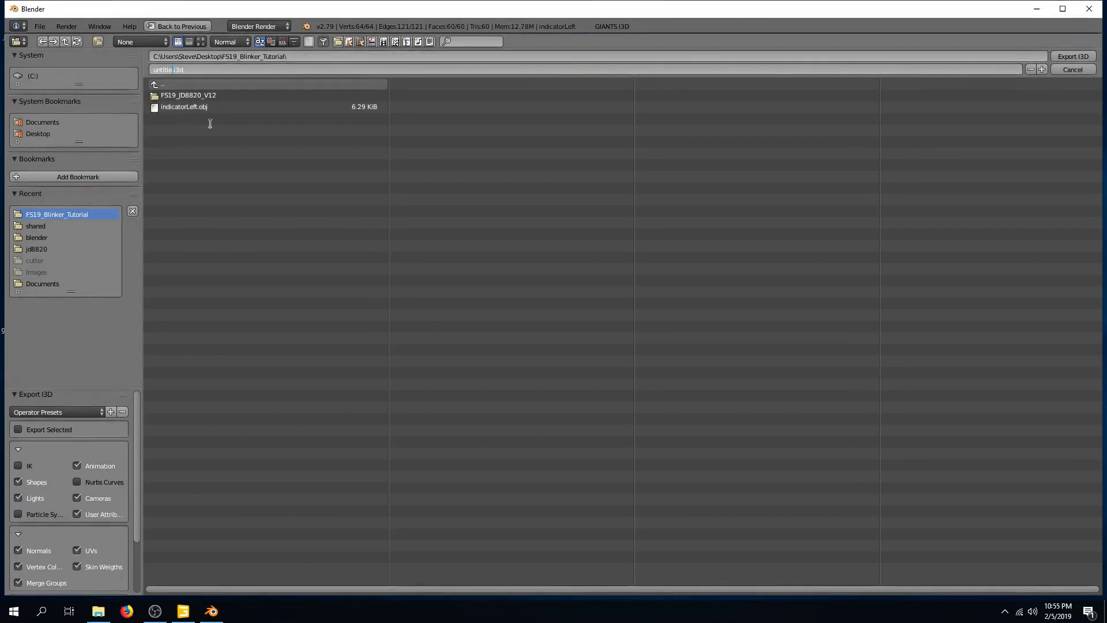
key(BackSpace)
key(BackSpace)
key(BackSpace)
key(BackSpace)
key(BackSpace)
key(BackSpace)
key(BackSpace)
key(BackSpace)
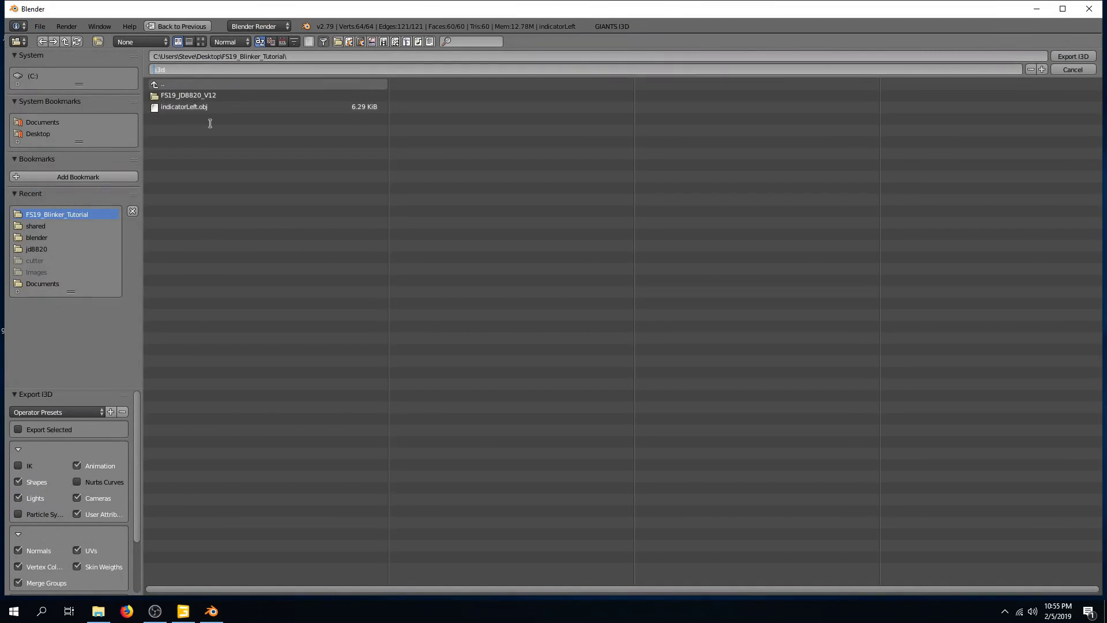
text(turnSignal.)
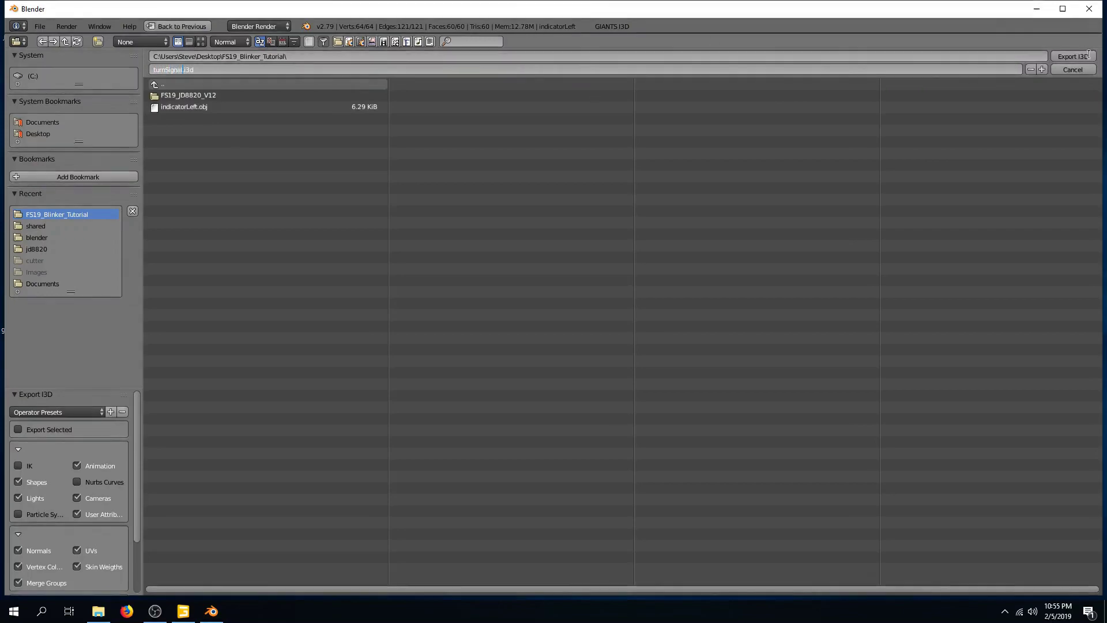
key(Return)
click(1080, 58)
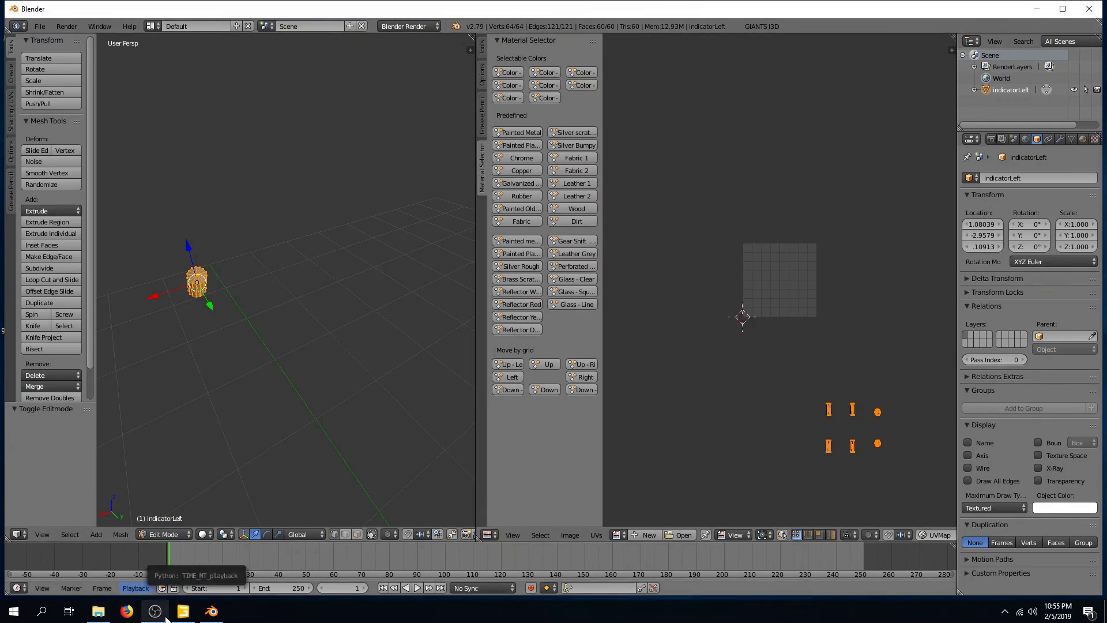
- In GIANTS Editor, hide the old indicatorLeft and import turnSignal.i3d into the JD8820 scene
click(183, 611)
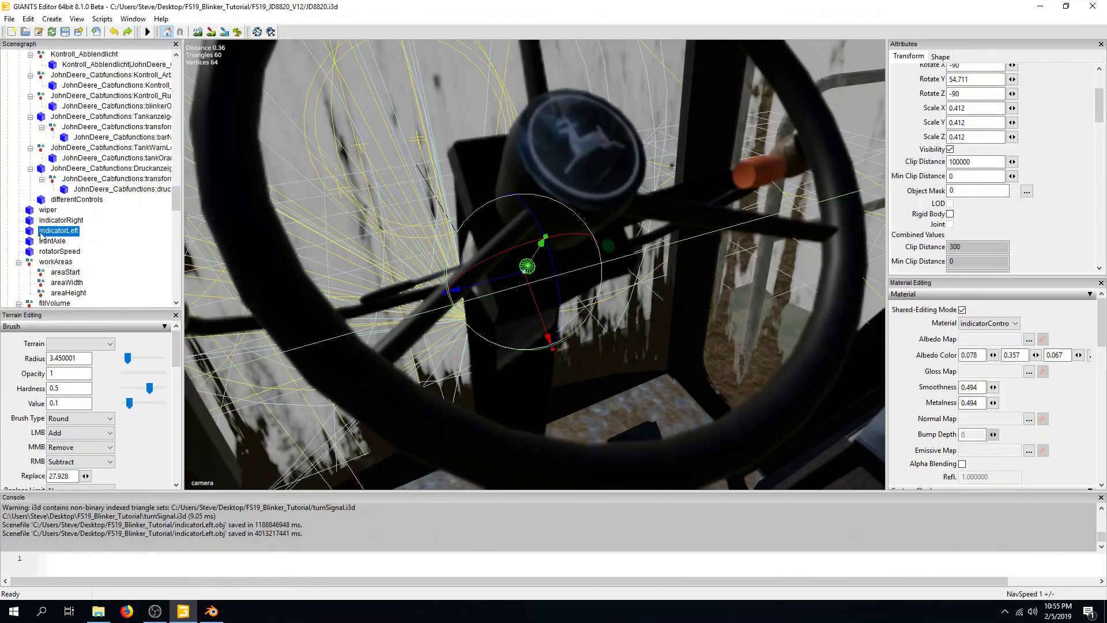
click(950, 149)
click(10, 19)
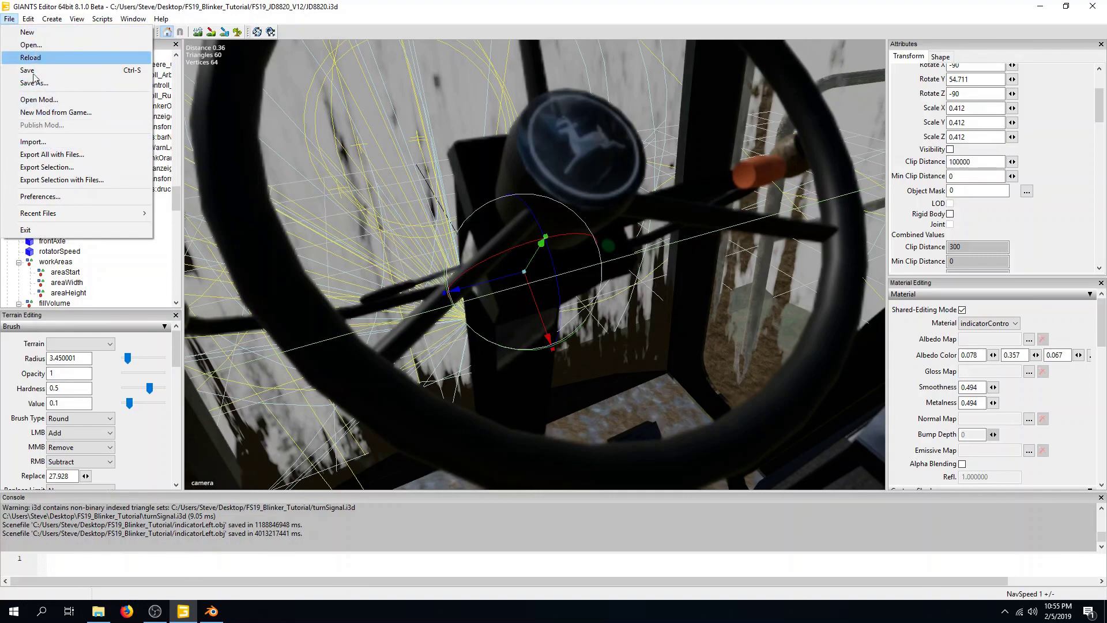
click(31, 141)
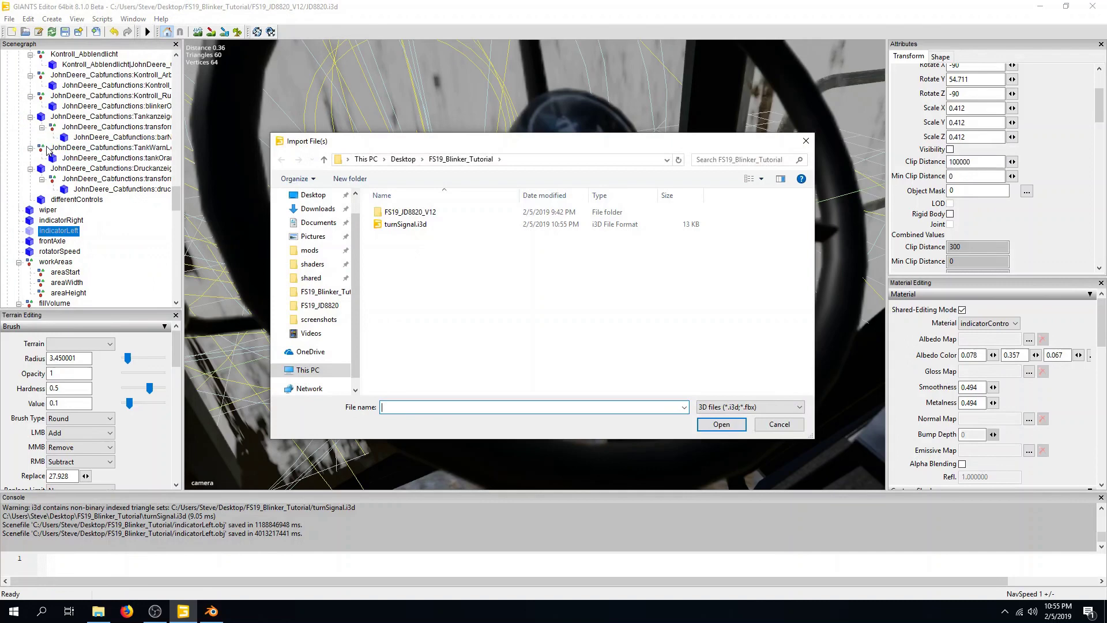
click(407, 224)
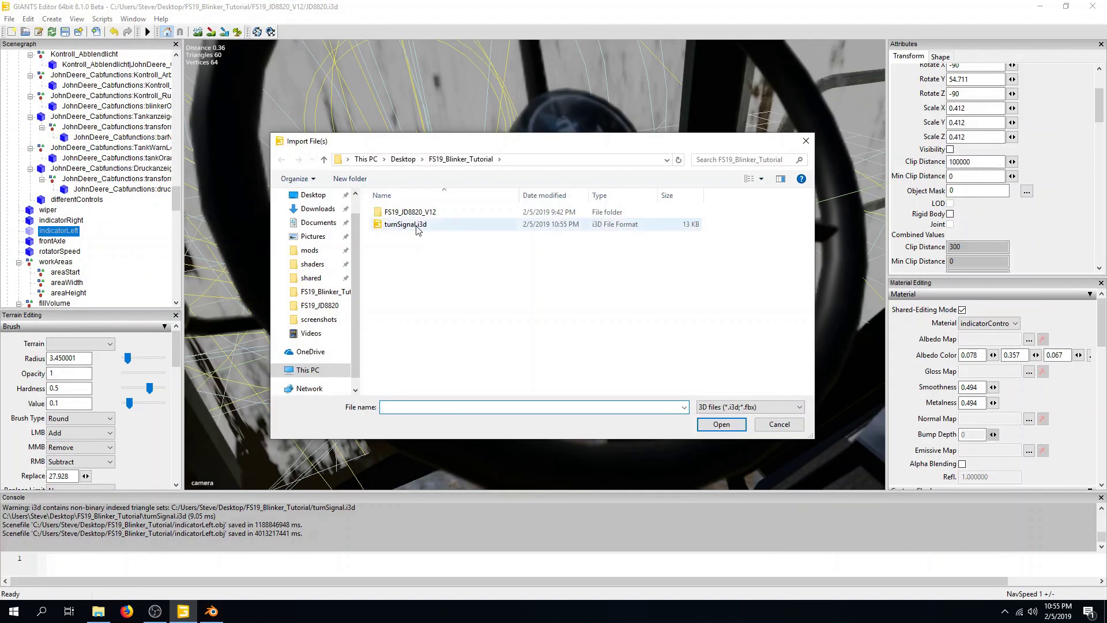
click(724, 427)
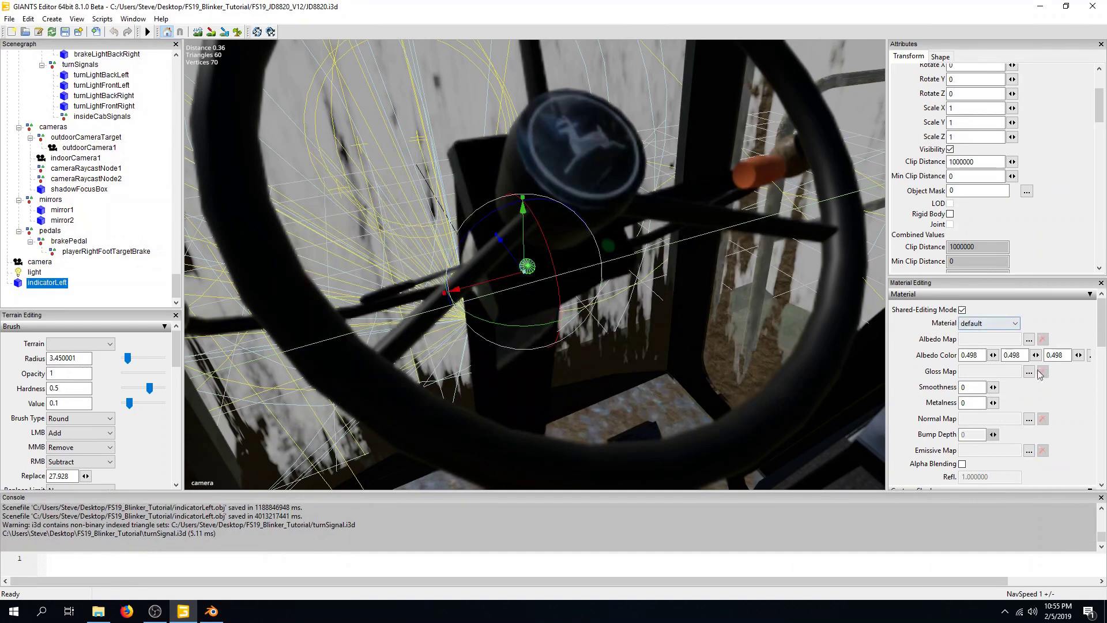
- Change the new indicatorLeft's albedo colour from 0, 0.498, 0.498 to 0, 1, 0
double_click(984, 355)
text(0)
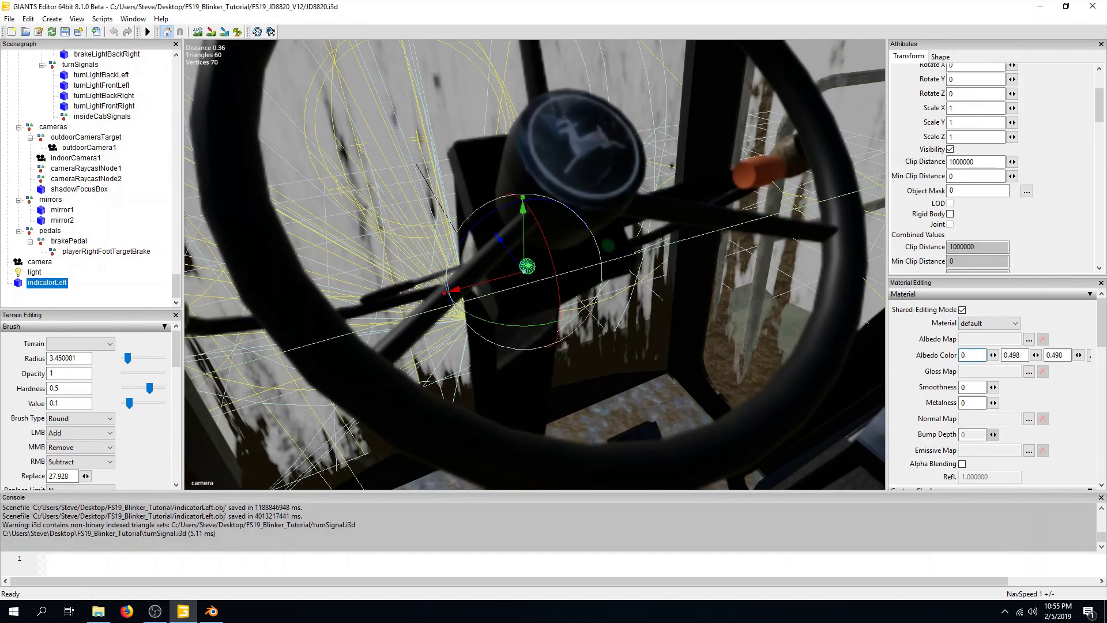
click(1023, 355)
key(BackSpace)
key(BackSpace)
key(BackSpace)
key(BackSpace)
click(1063, 357)
key(BackSpace)
key(BackSpace)
key(BackSpace)
key(BackSpace)
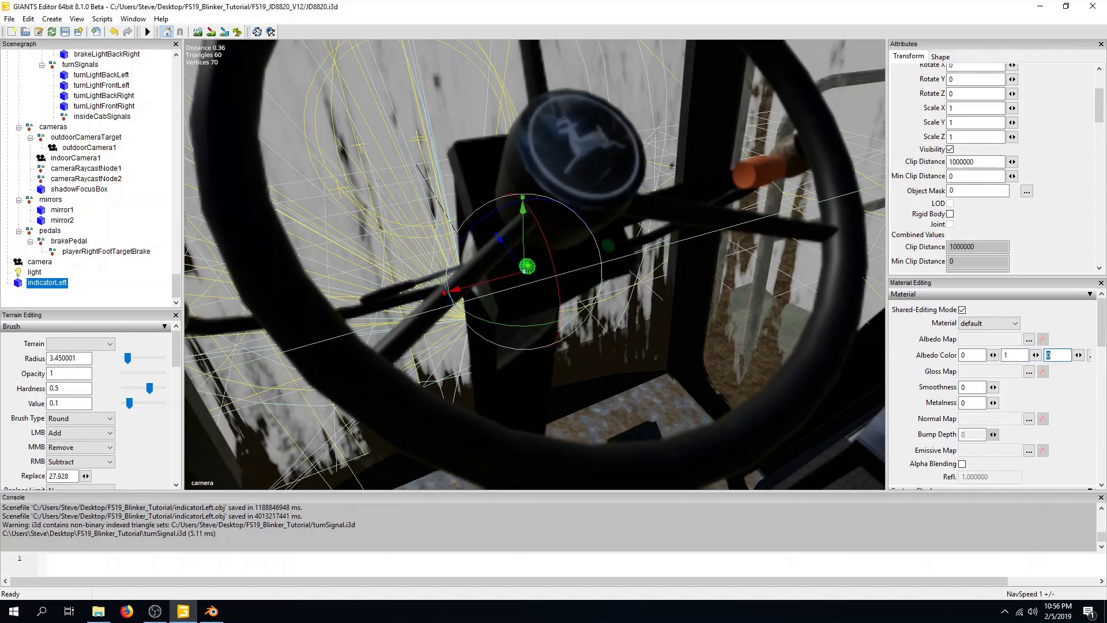
text(0)
click(35, 272)
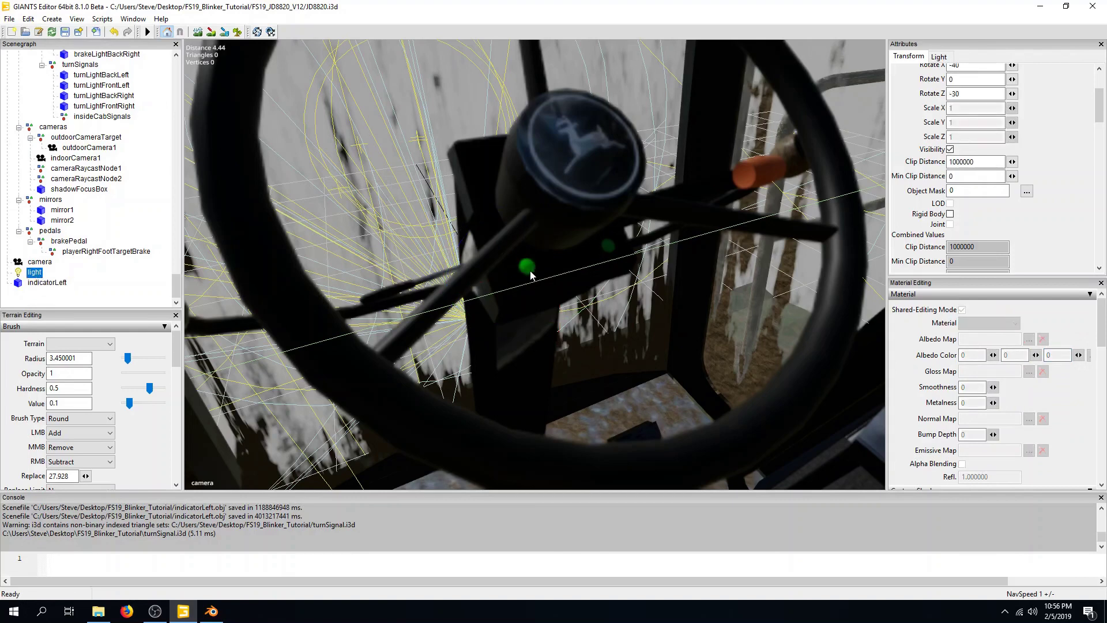
click(55, 286)
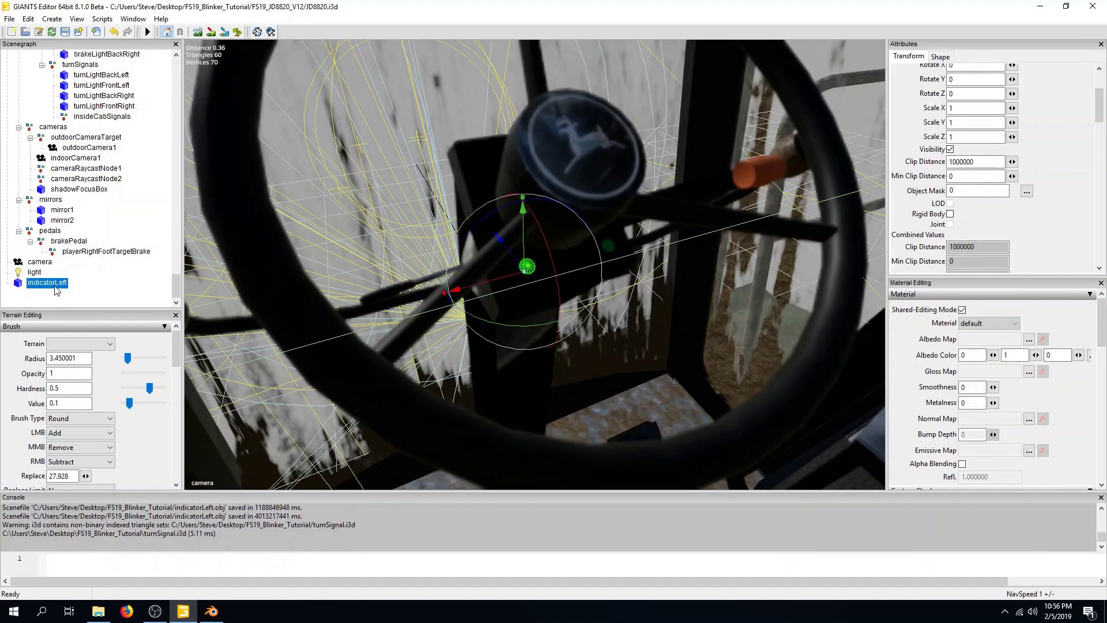
- Load Farming Simulator 19's data\shaders\vehicleShader.xml as indicatorLeft's custom shader source
drag(1103, 340, 1104, 372)
click(1036, 373)
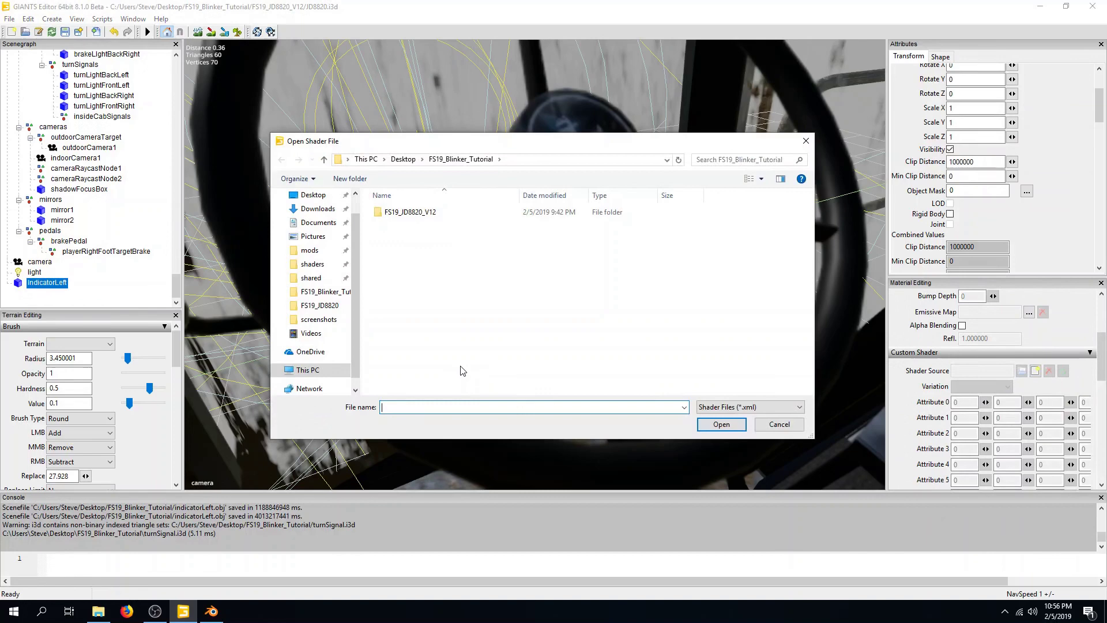
click(401, 217)
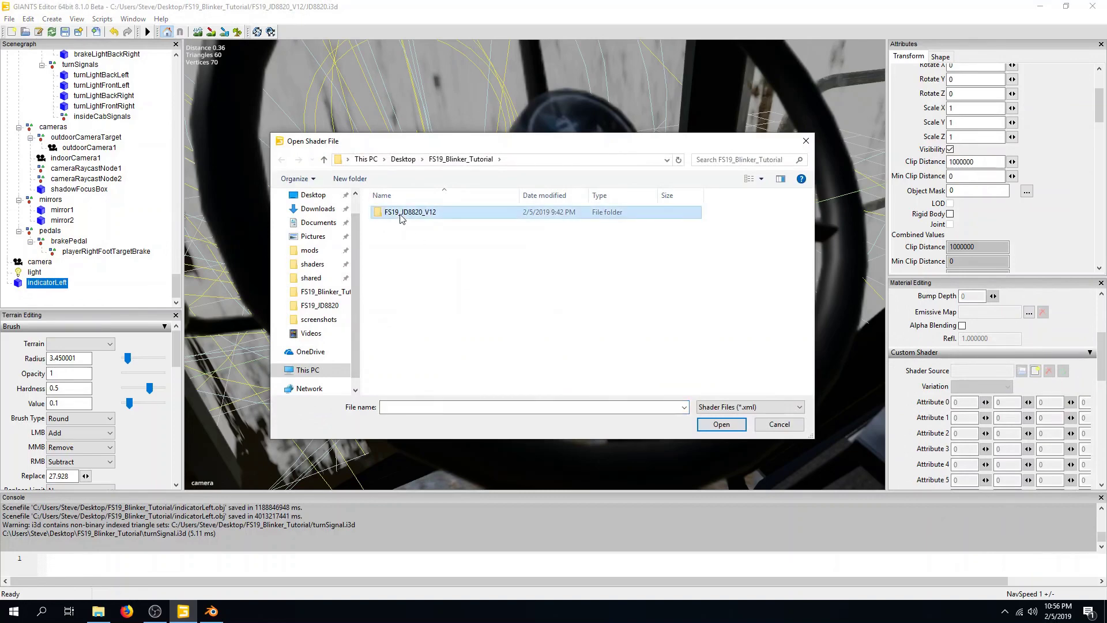
click(312, 264)
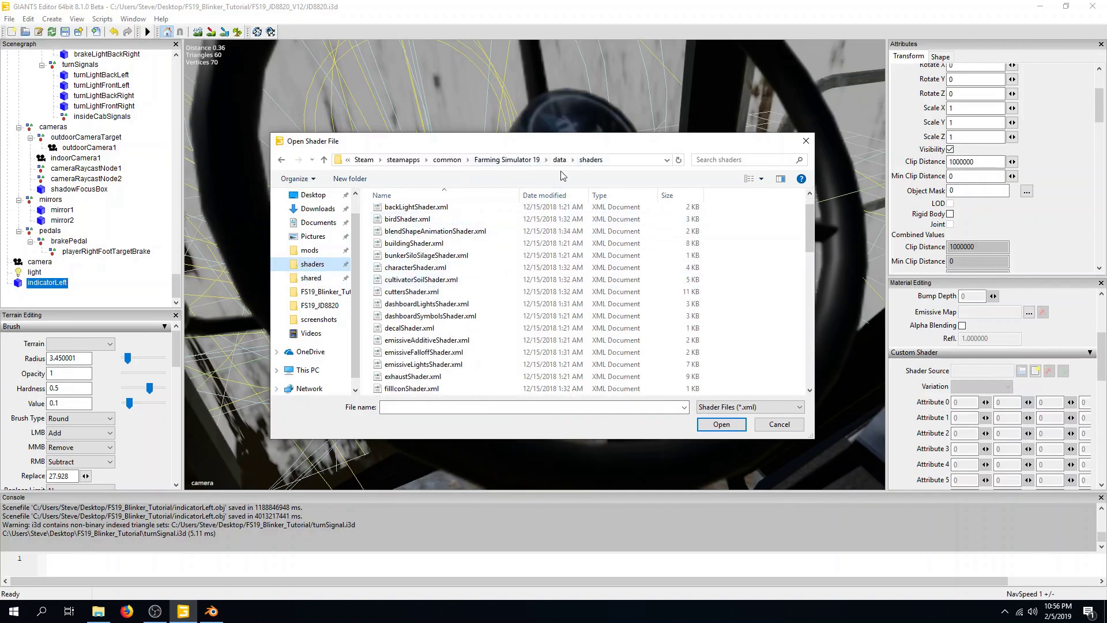
scroll(443, 310, down, 3)
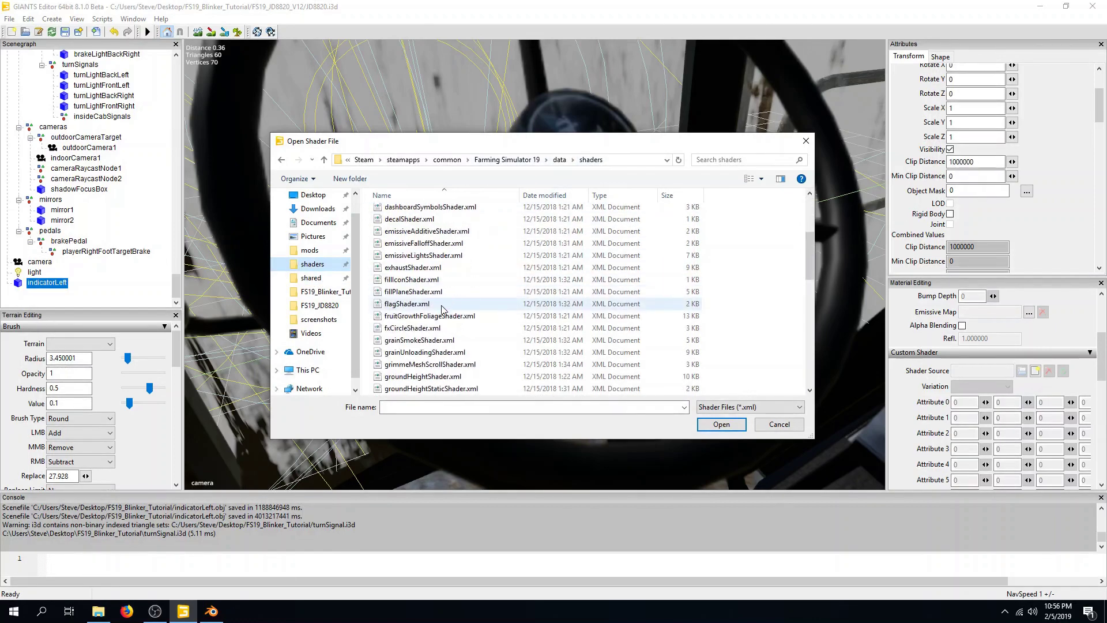
scroll(450, 346, down, 12)
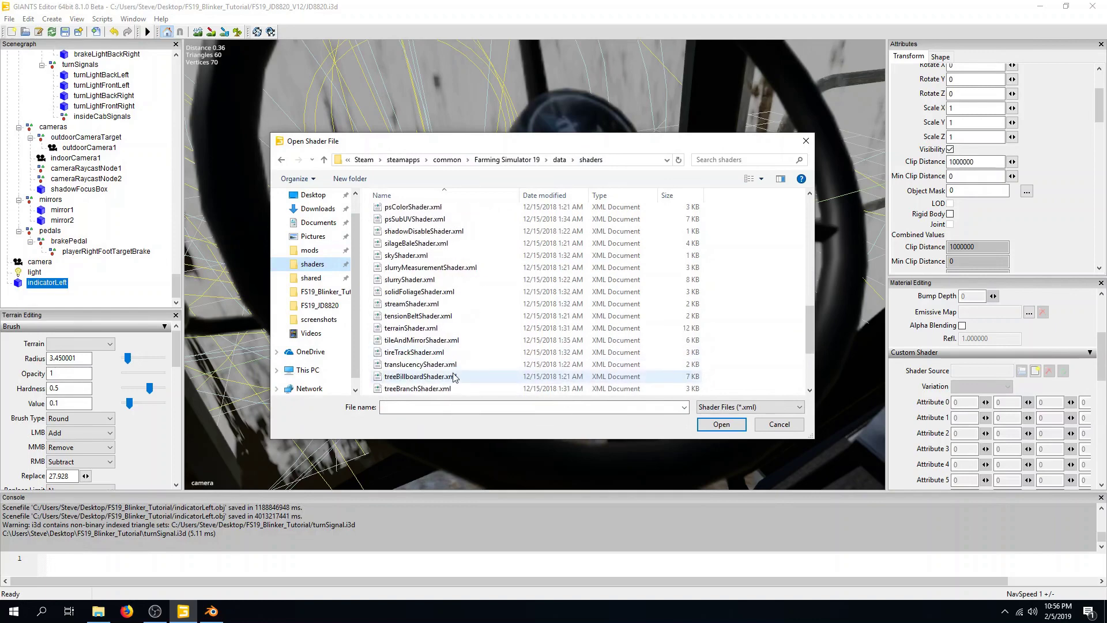
scroll(455, 378, down, 2)
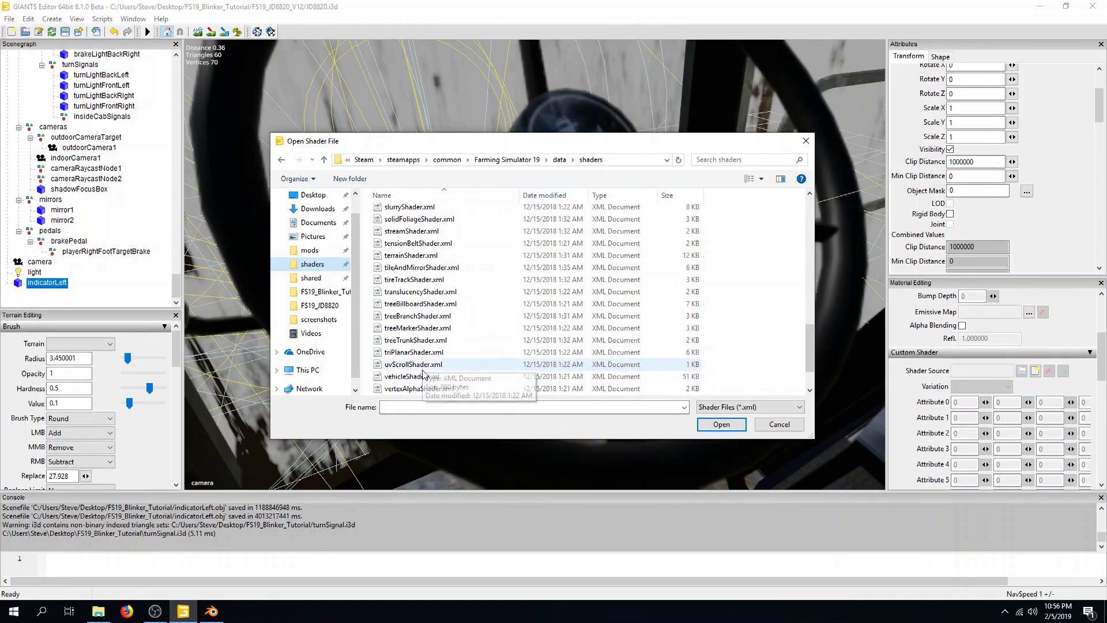
click(423, 376)
click(722, 424)
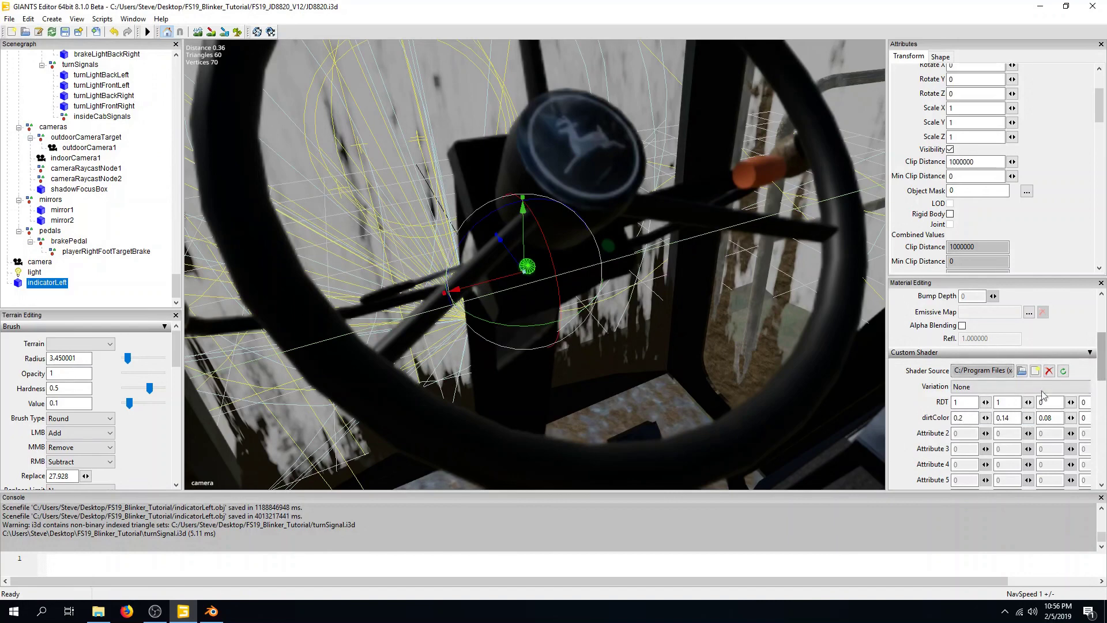
- Switch the indicatorLeft material to the staticLight shader variation
click(996, 391)
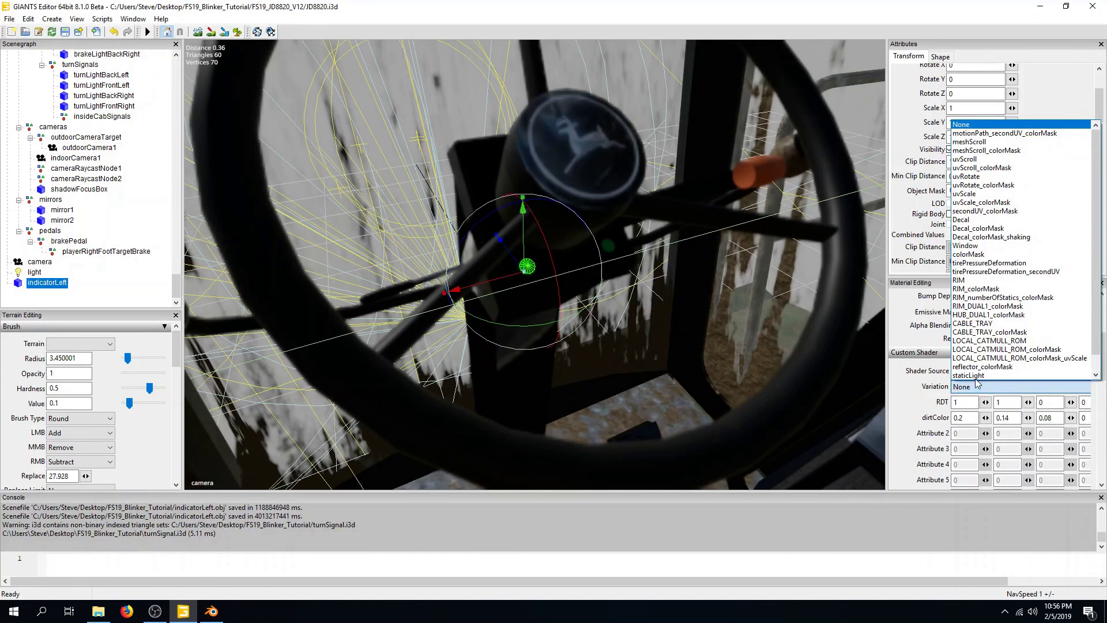
click(980, 377)
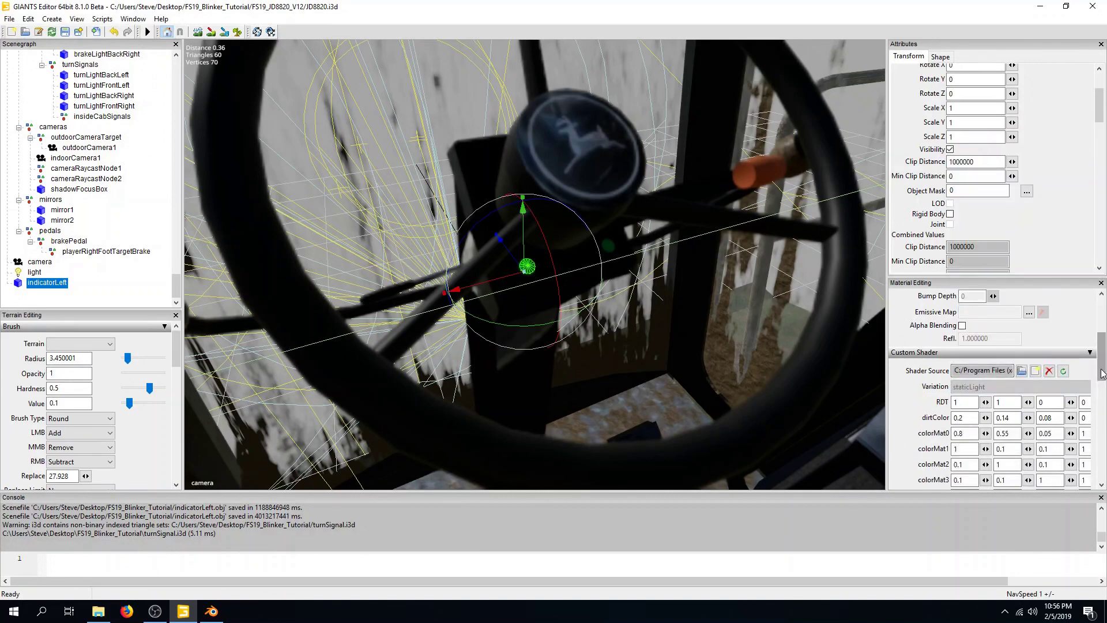
drag(1102, 374, 1102, 416)
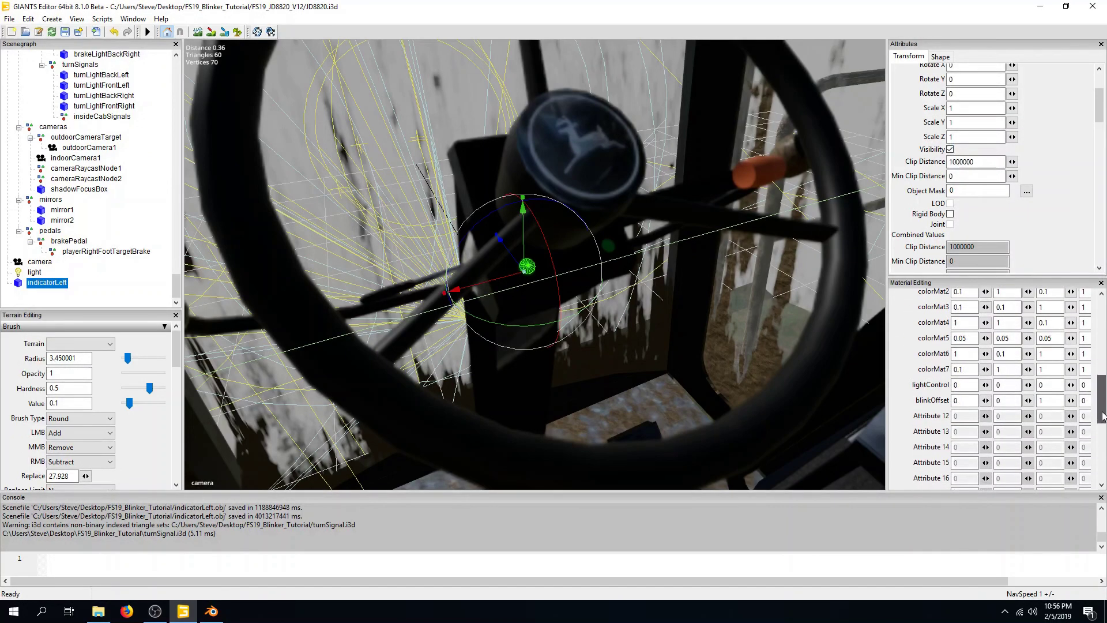
- Set blinkOffset back to 0 and change lightControl from -42.7 to 0
click(986, 384)
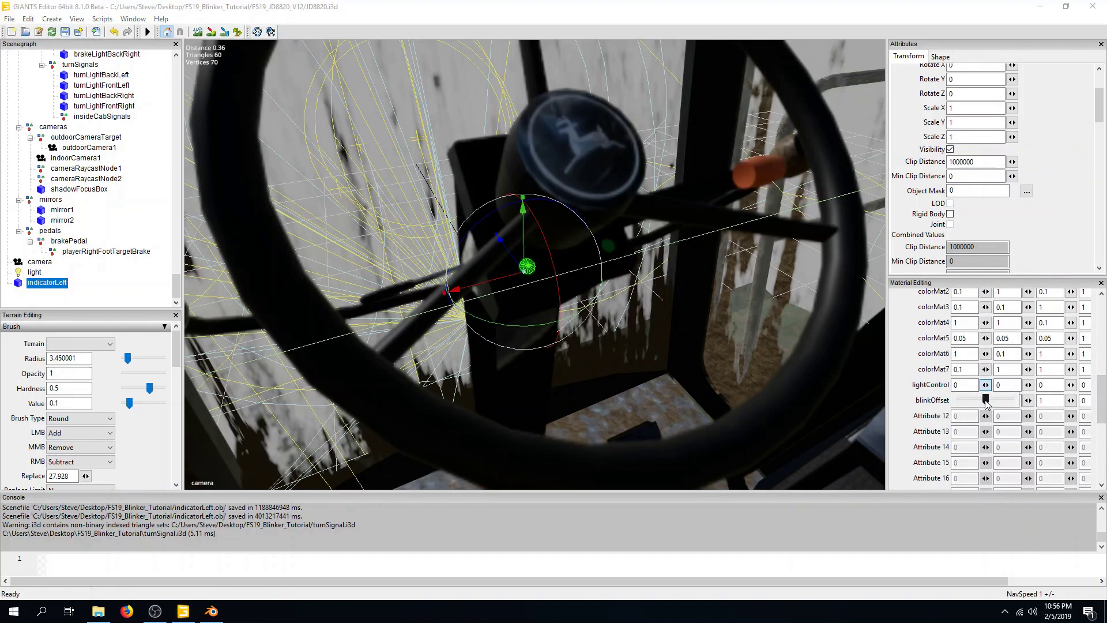
drag(986, 402, 992, 404)
drag(995, 404, 979, 404)
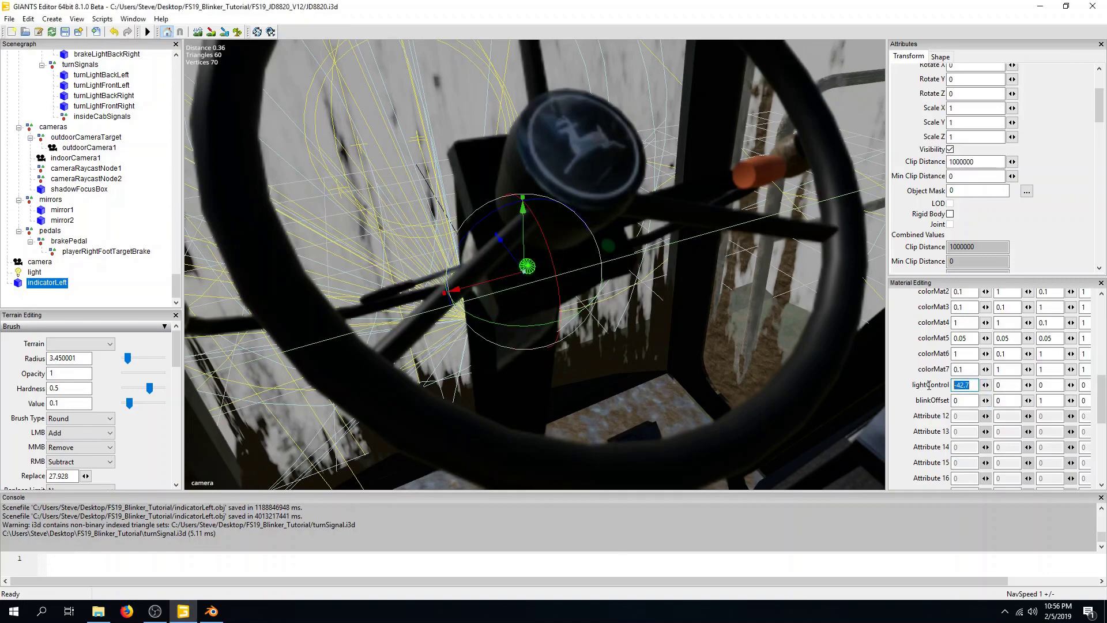
key(BackSpace)
key(ctrl+z)
click(961, 174)
- Open JD8820.xml from FS19_JD8820_V12 in GVim, enlarged, at the turnLights entries
click(98, 611)
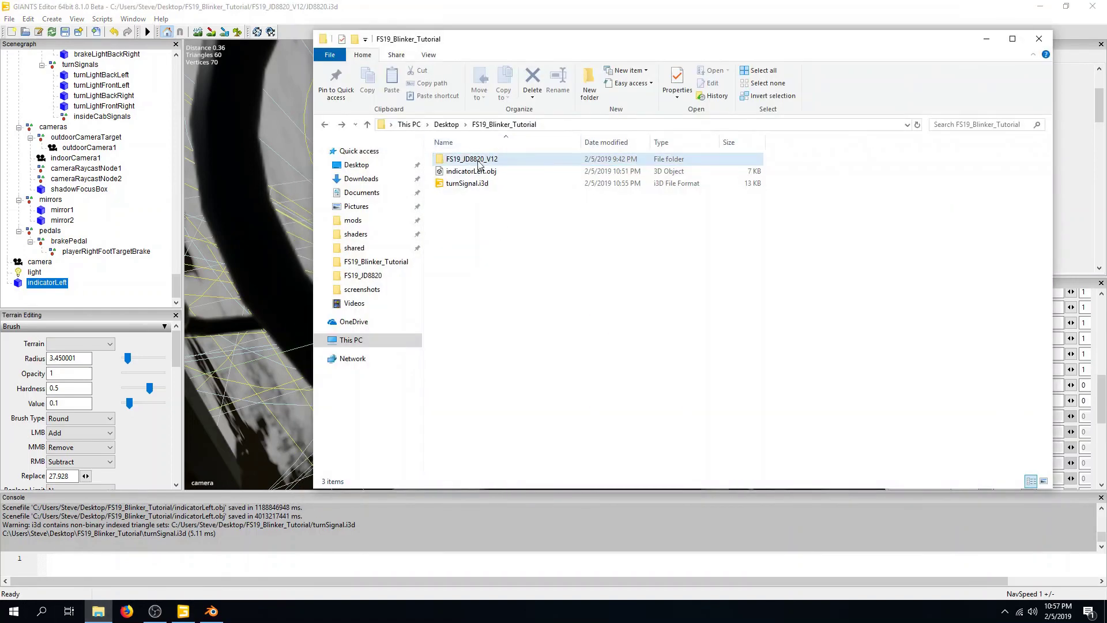
double_click(479, 160)
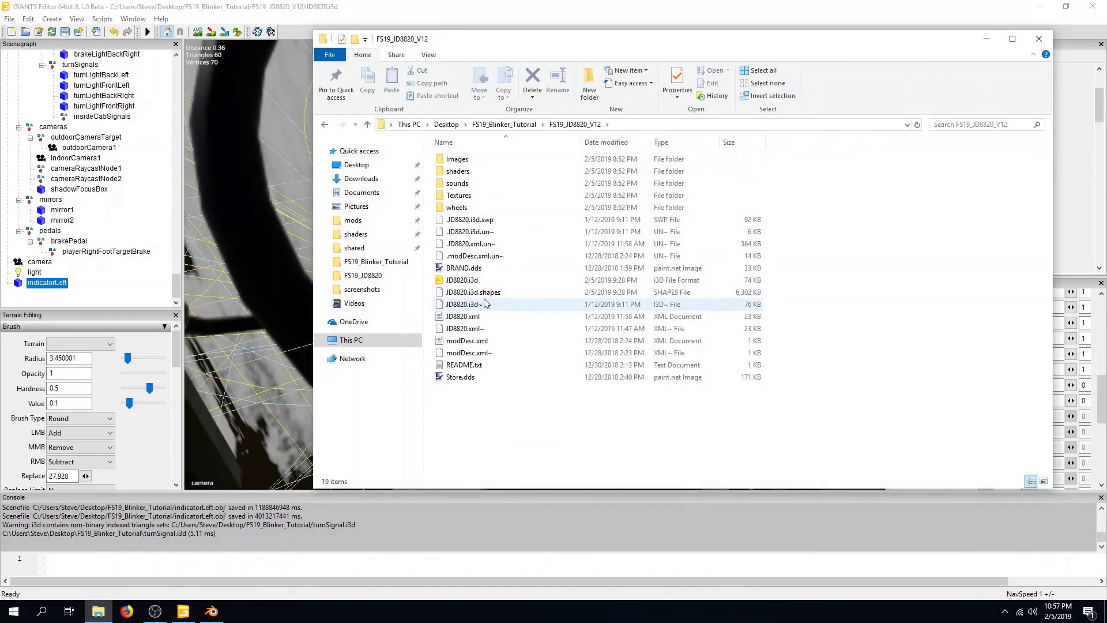
right_click(467, 317)
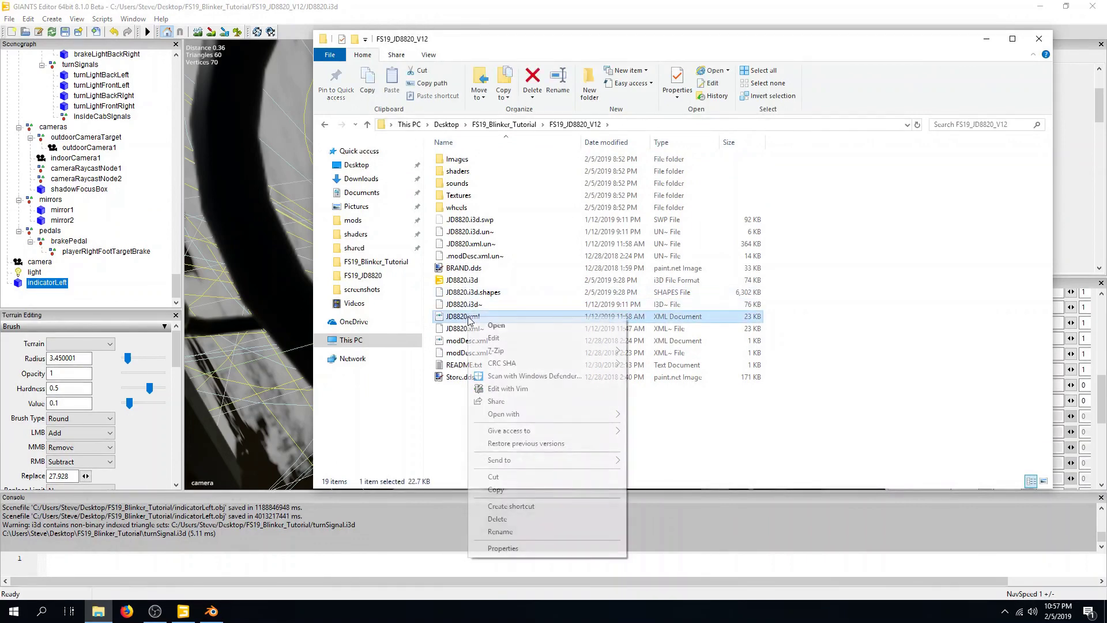
click(510, 388)
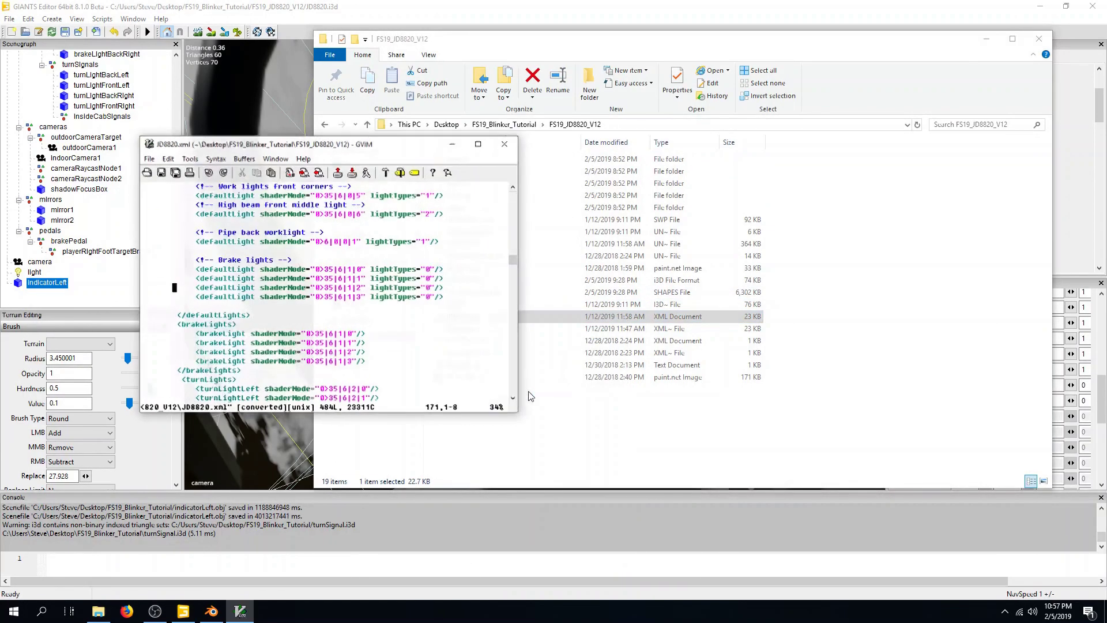
drag(517, 413, 803, 527)
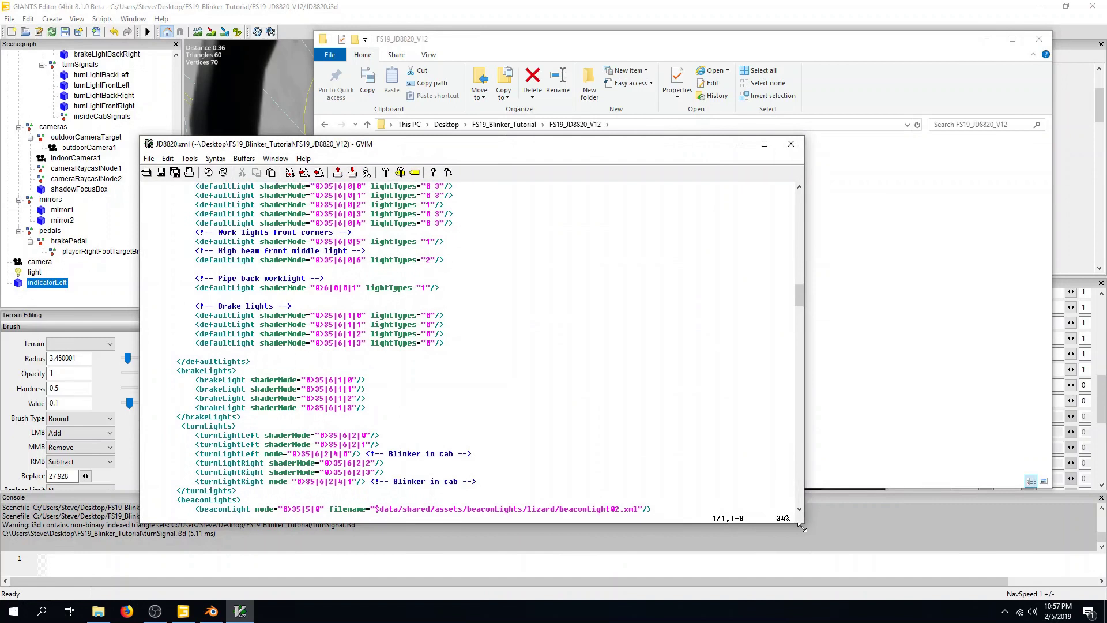
key(Down)
key(Down)
key(Down)
key(Down)
key(Down)
key(Down)
key(Down)
key(Down)
- Return to GIANTS Editor and select indicatorLeft in the scene hierarchy
click(227, 12)
scroll(1056, 141, up, 3)
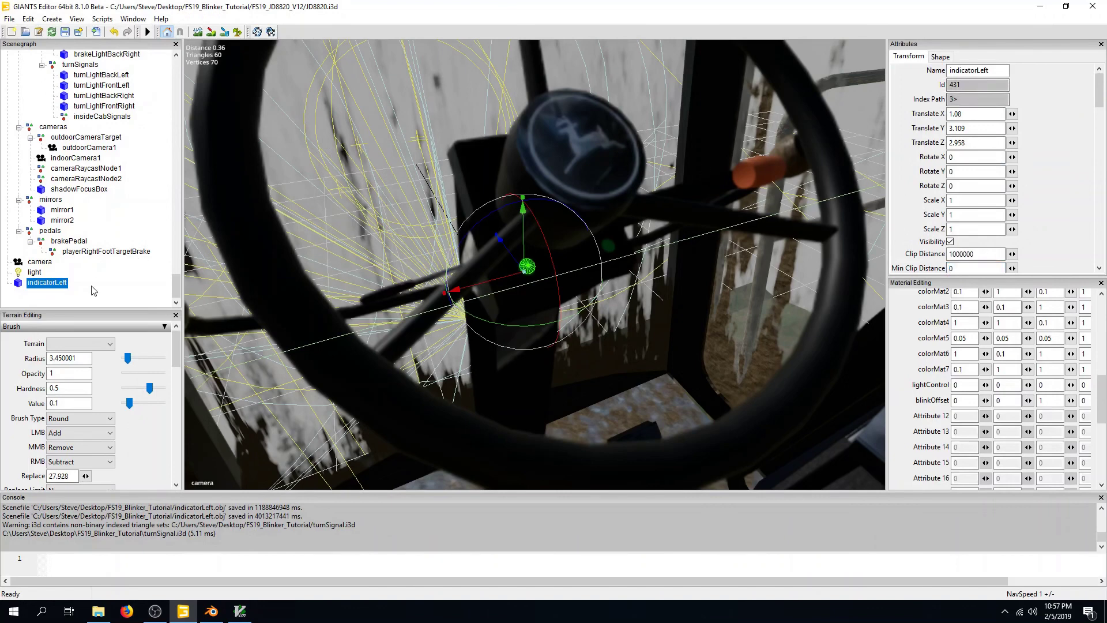
click(65, 287)
click(65, 292)
scroll(60, 248, up, 7)
scroll(57, 245, up, 7)
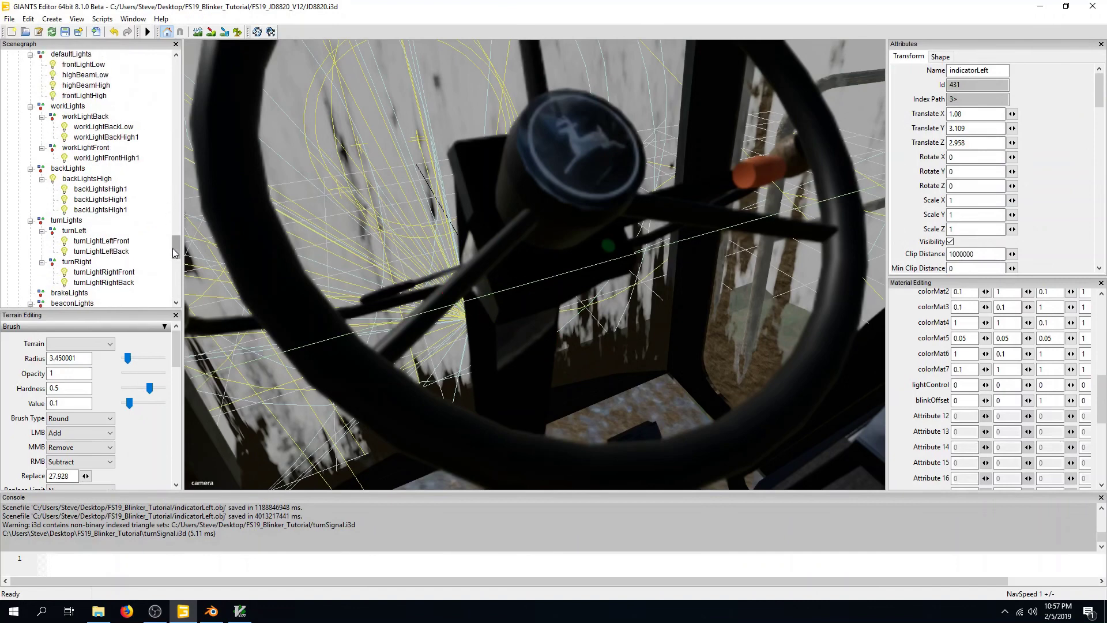
drag(176, 250, 172, 280)
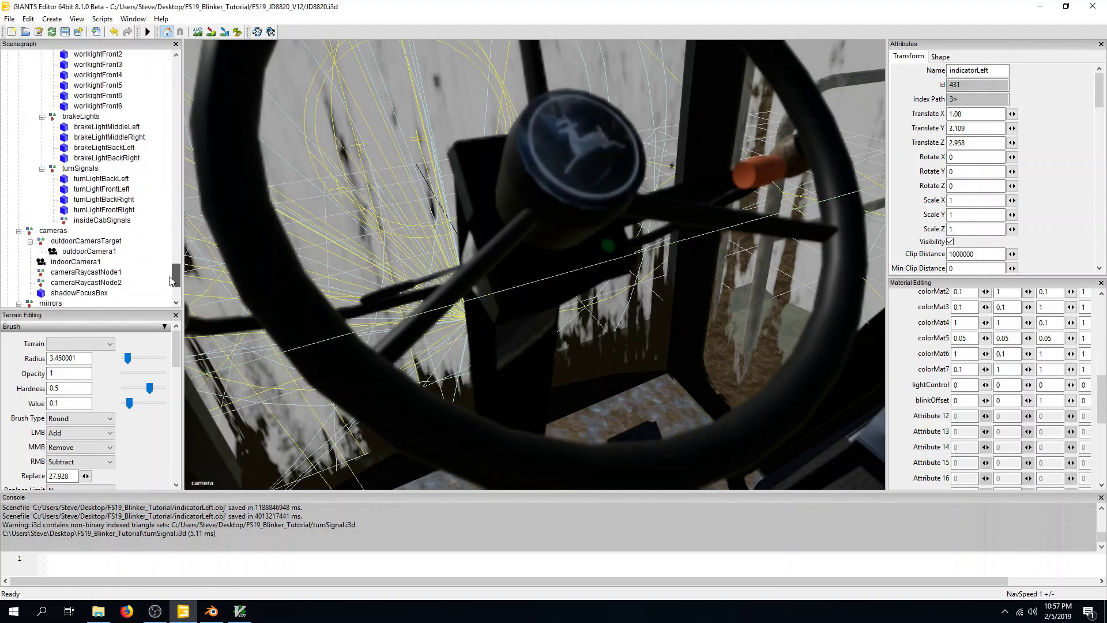
- Reparent indicatorLeft under insideCabSignals with Ctrl+V and reselect it
click(115, 221)
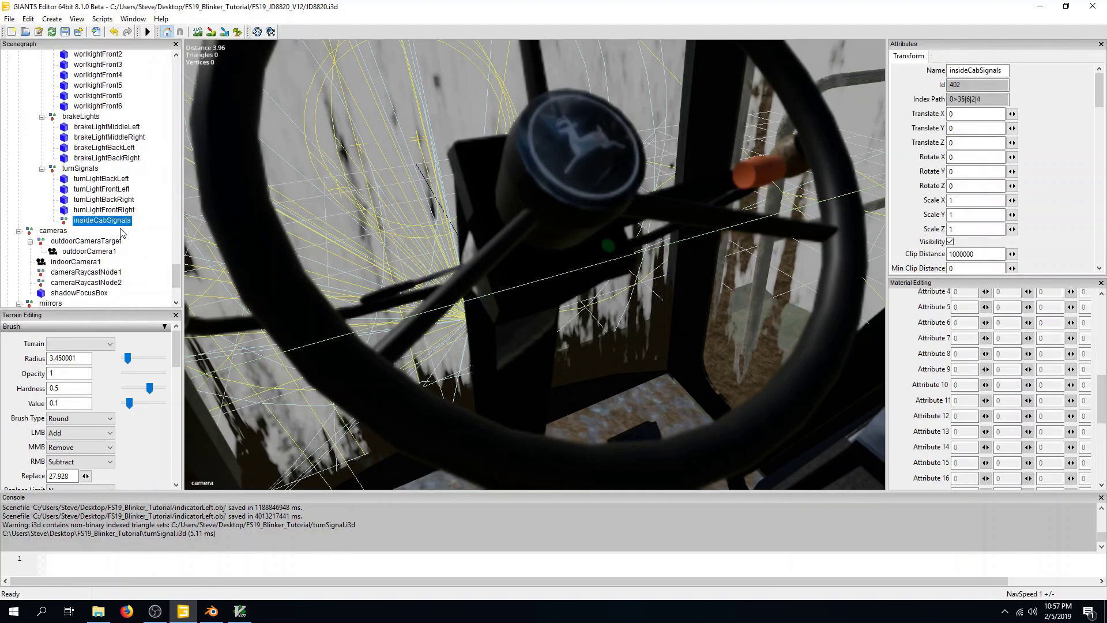
key(ctrl+v)
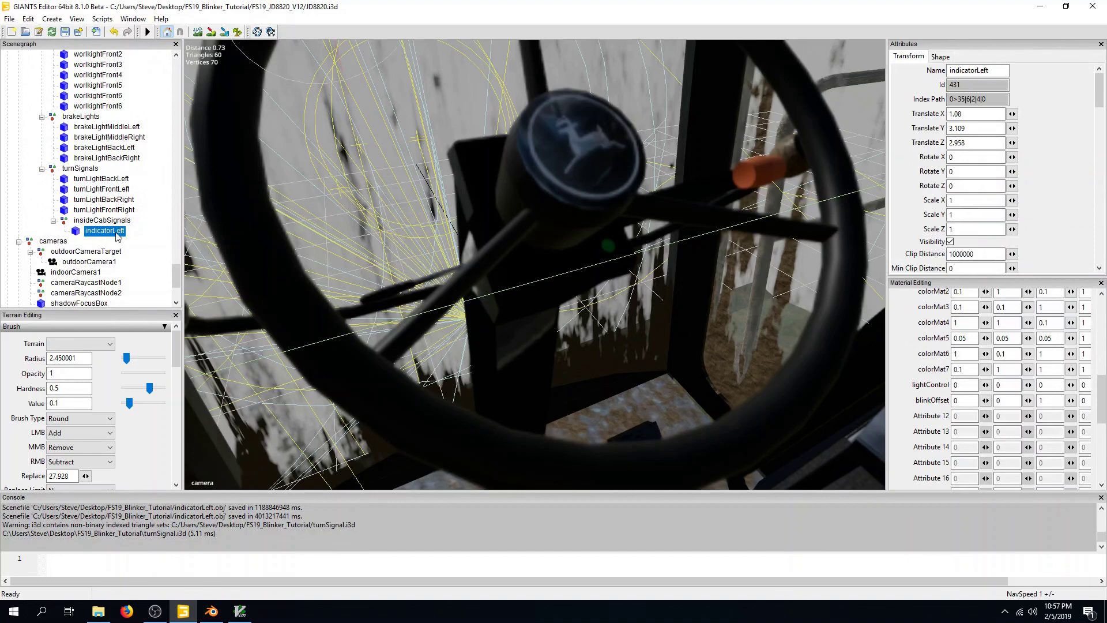
click(89, 220)
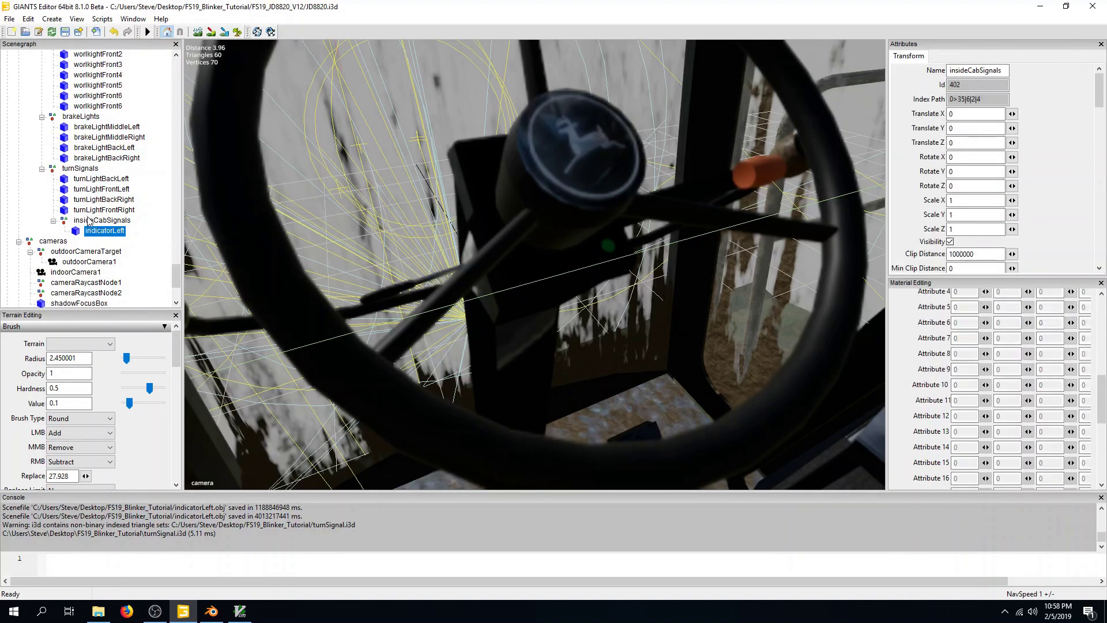
click(536, 397)
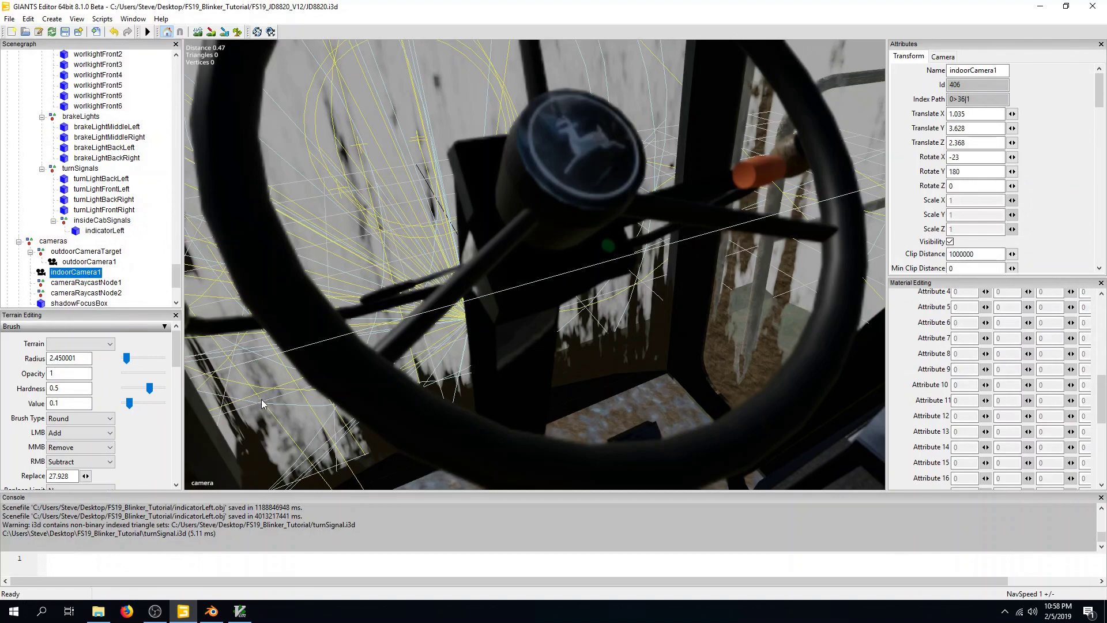
click(84, 263)
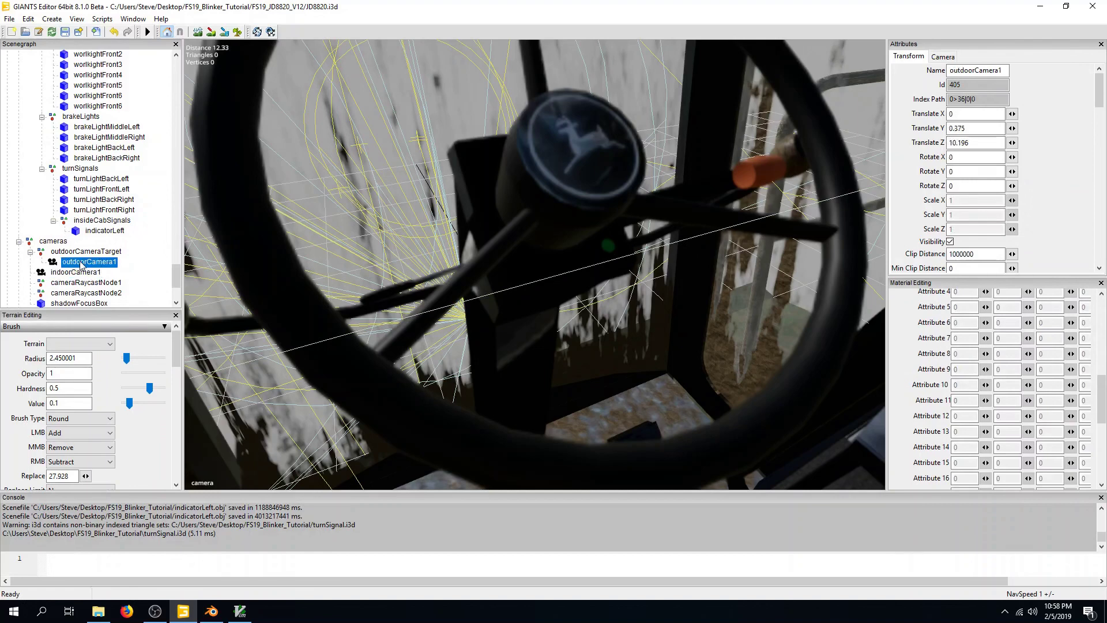
click(99, 231)
- Focus on indicatorLeft and drag it down onto the steering column
key(f)
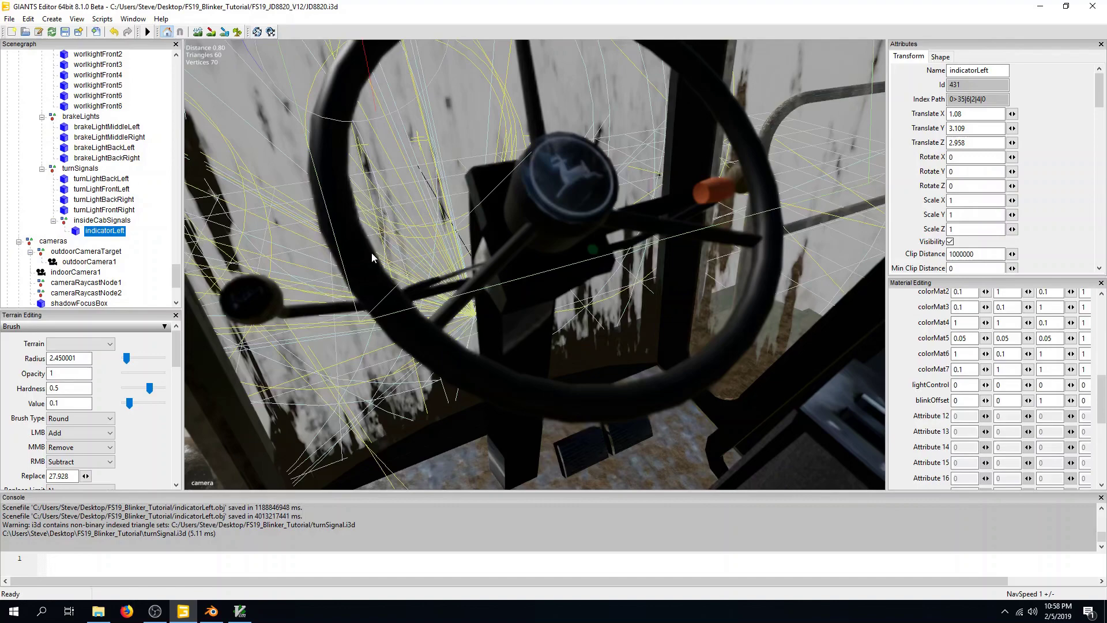
middle_drag(372, 253, 397, 130)
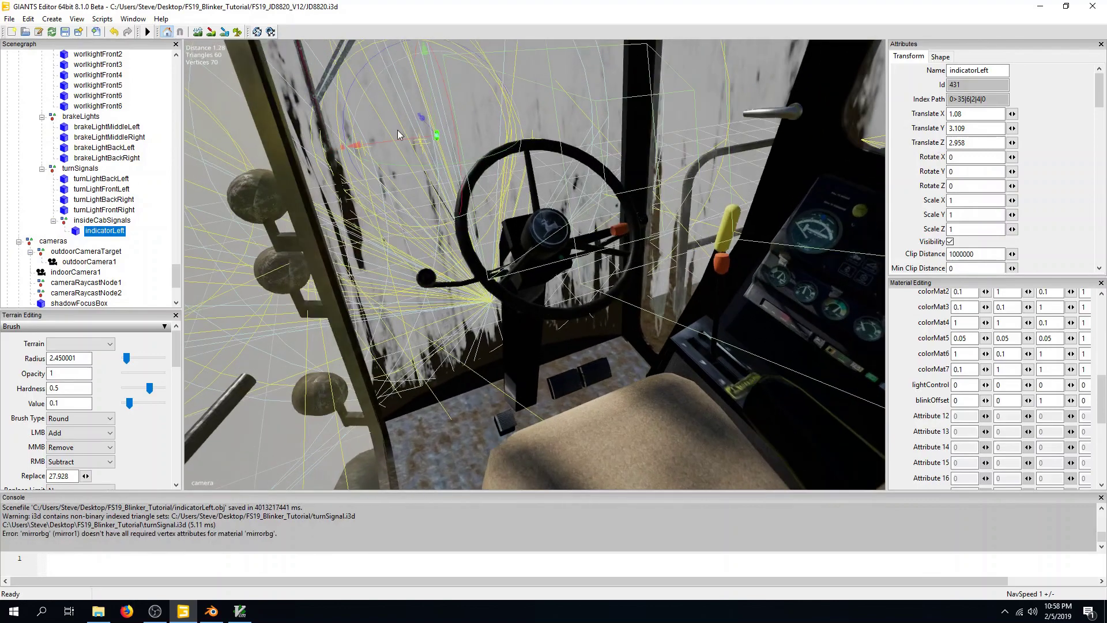
drag(424, 120, 577, 361)
scroll(577, 361, up, 5)
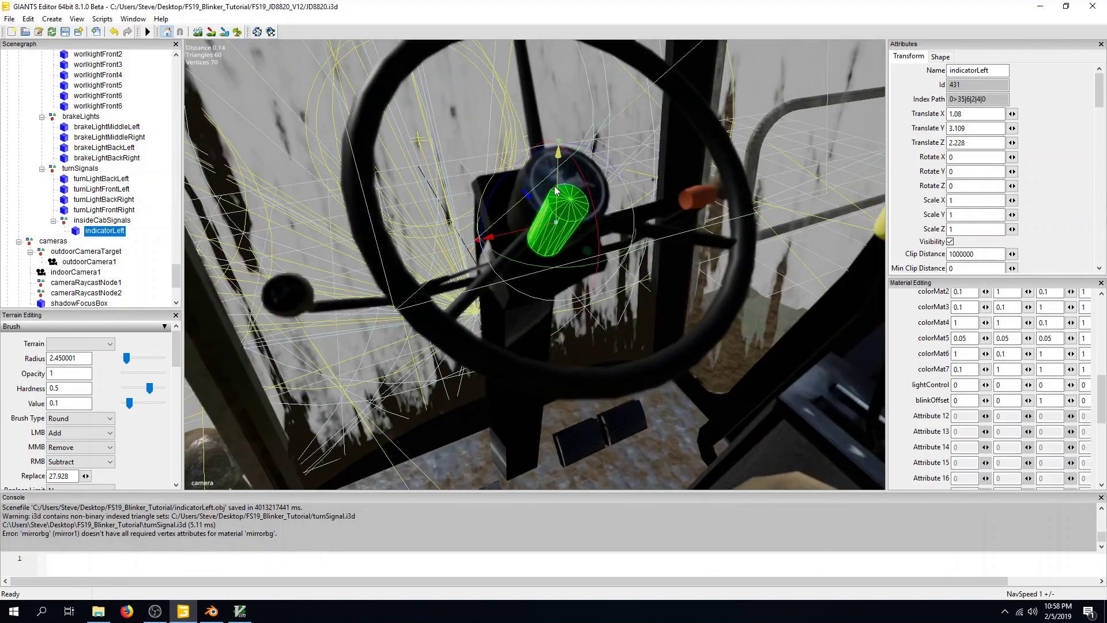
drag(557, 190, 525, 259)
scroll(520, 292, up, 2)
scroll(519, 287, up, 3)
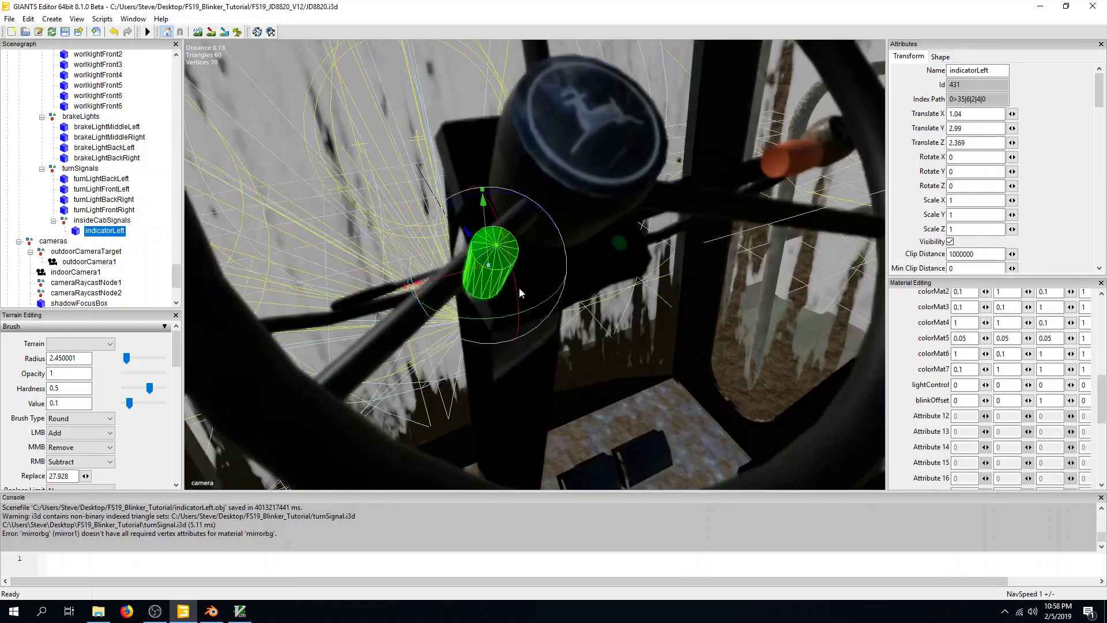
scroll(518, 287, down, 2)
scroll(486, 239, up, 1)
- Fine-tune indicatorLeft to translate 0.974, 2.901, 2.485 and restore the editor window
drag(487, 239, 504, 286)
drag(491, 324, 542, 320)
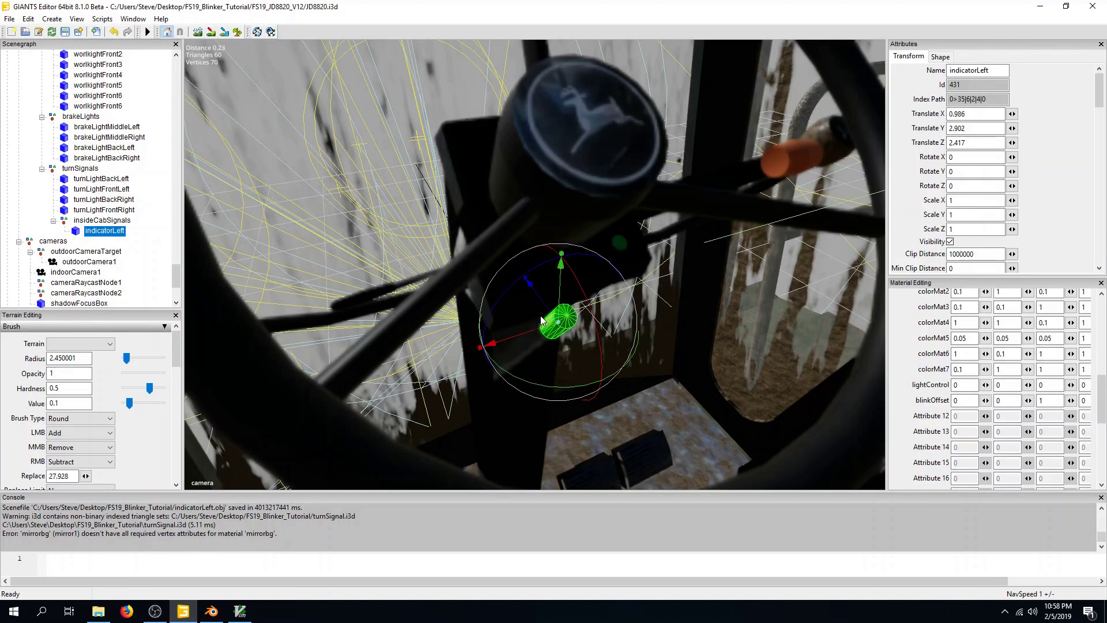
drag(527, 281, 507, 216)
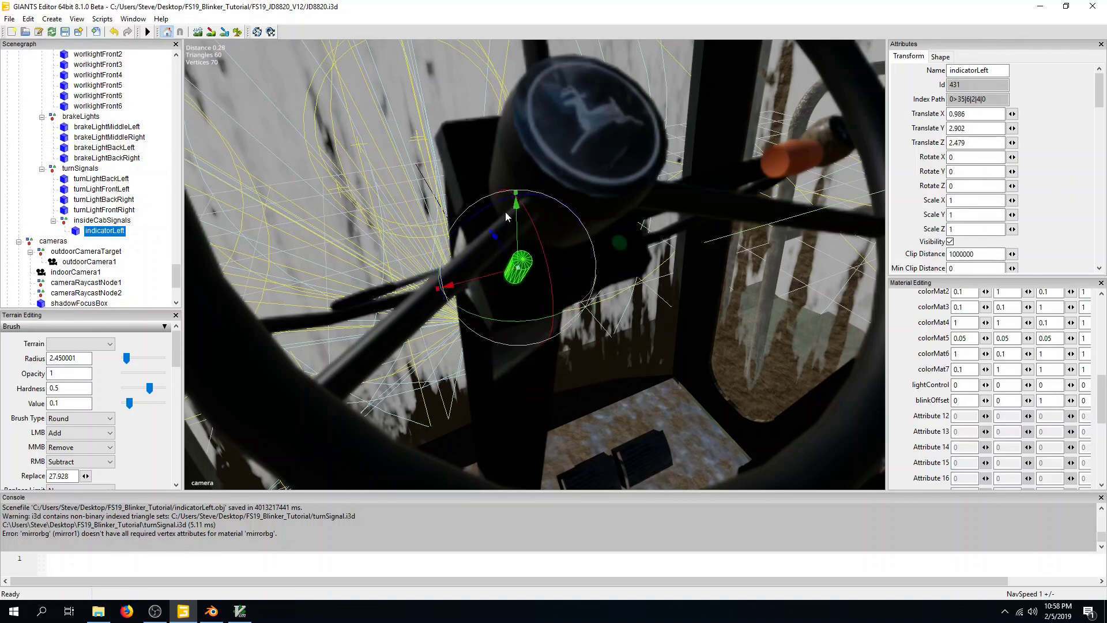
scroll(500, 275, up, 1)
scroll(504, 273, up, 1)
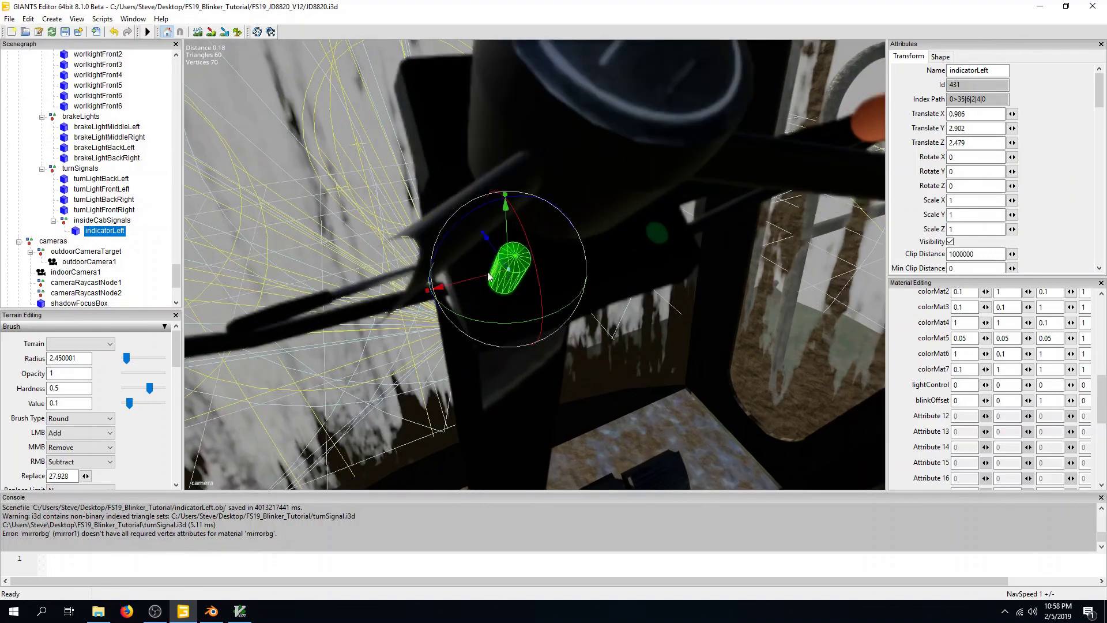
drag(480, 278, 506, 246)
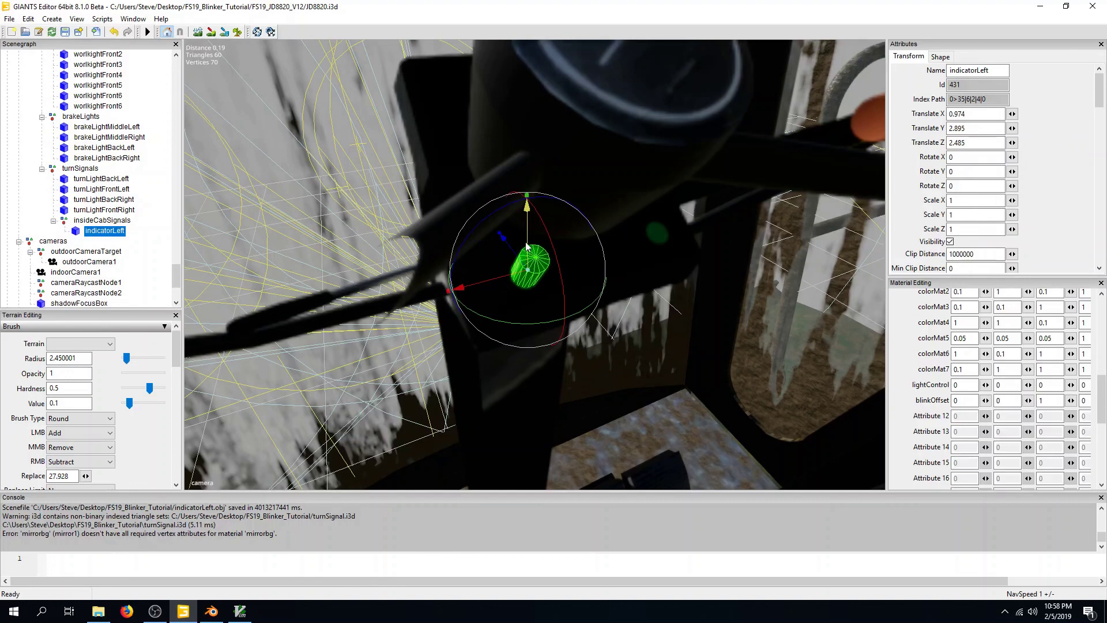
drag(528, 243, 530, 236)
scroll(534, 235, down, 3)
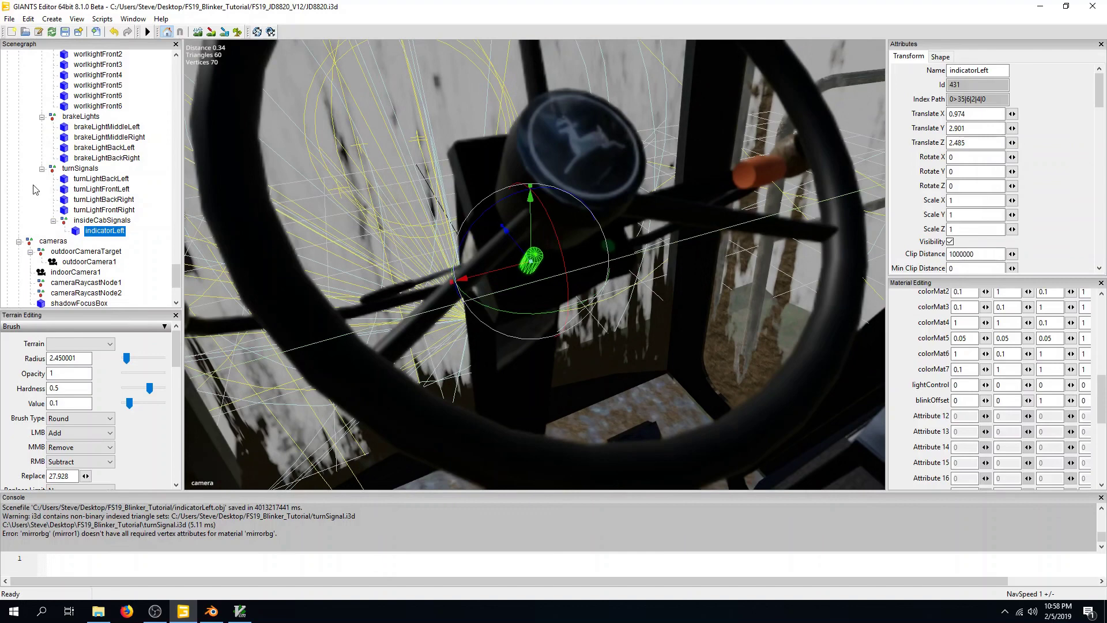
click(100, 225)
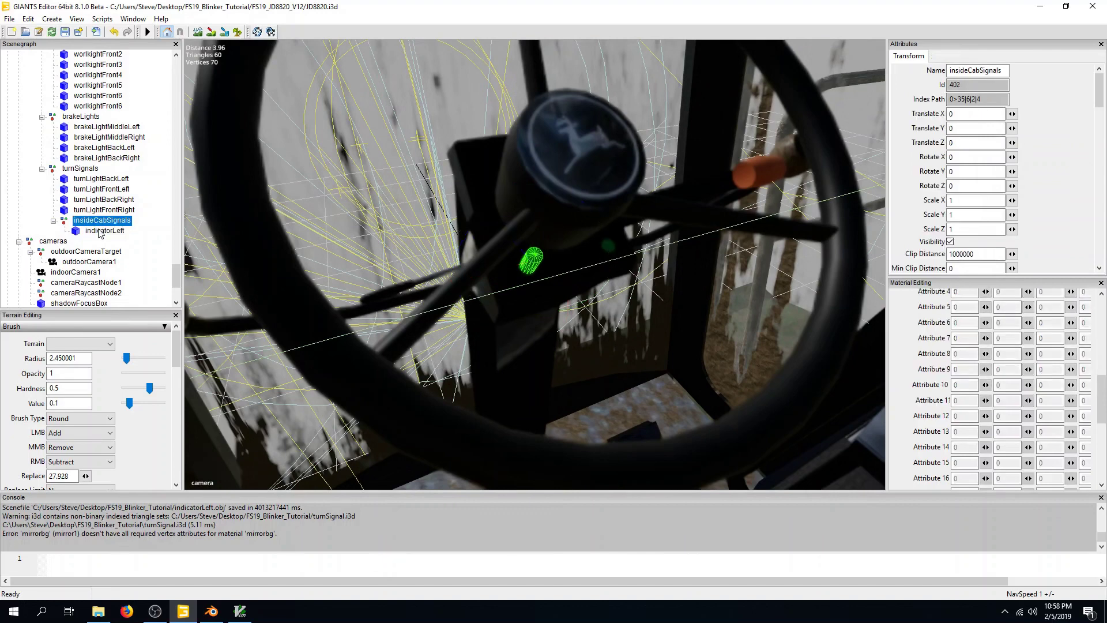
click(101, 230)
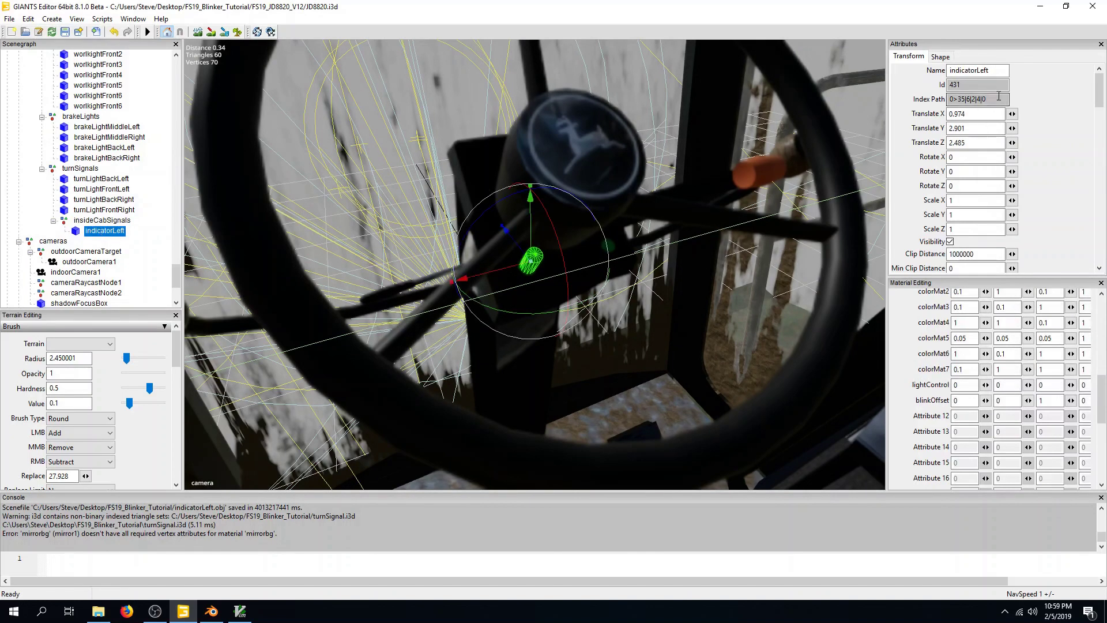
double_click(1005, 13)
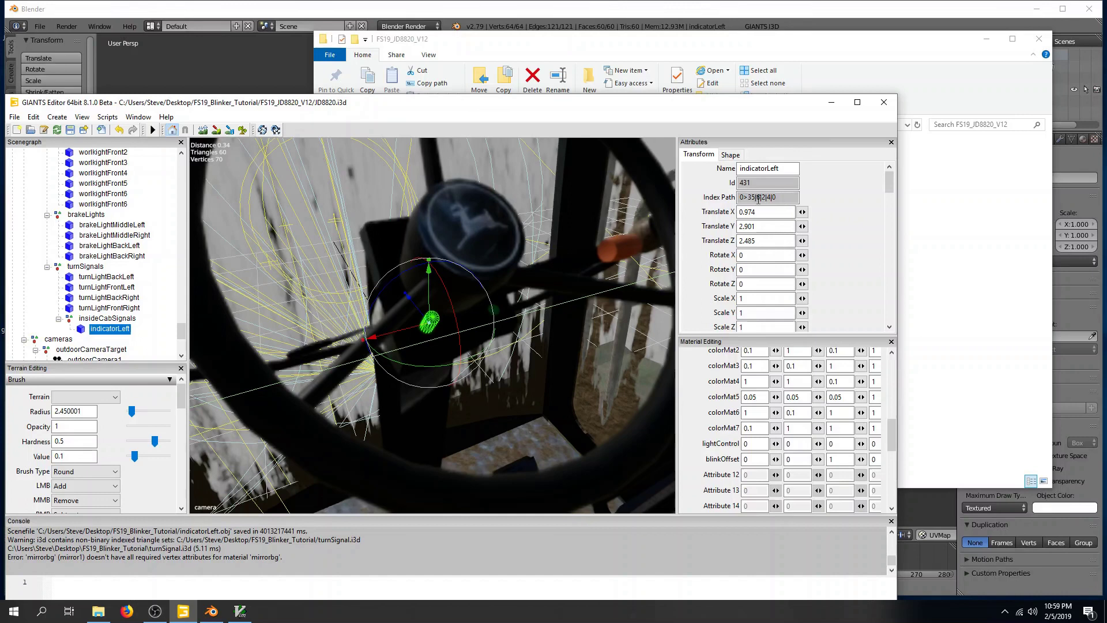
- In JD8820.xml, go to the node attribute on the 'Blinker in cab' turnLightLeft line
mouse_move(244, 618)
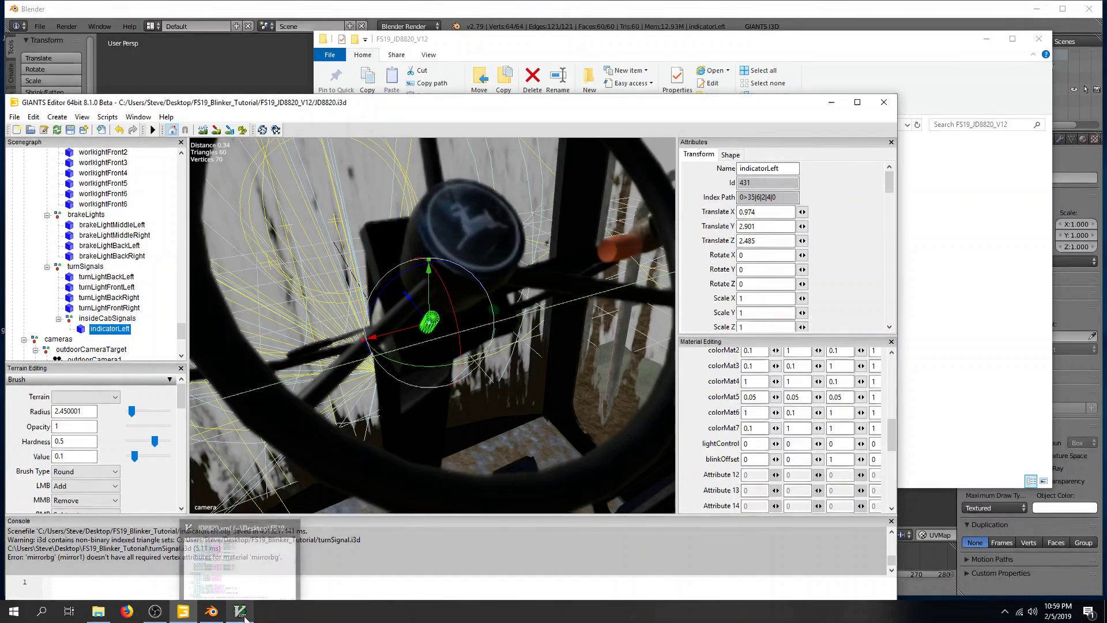
click(241, 582)
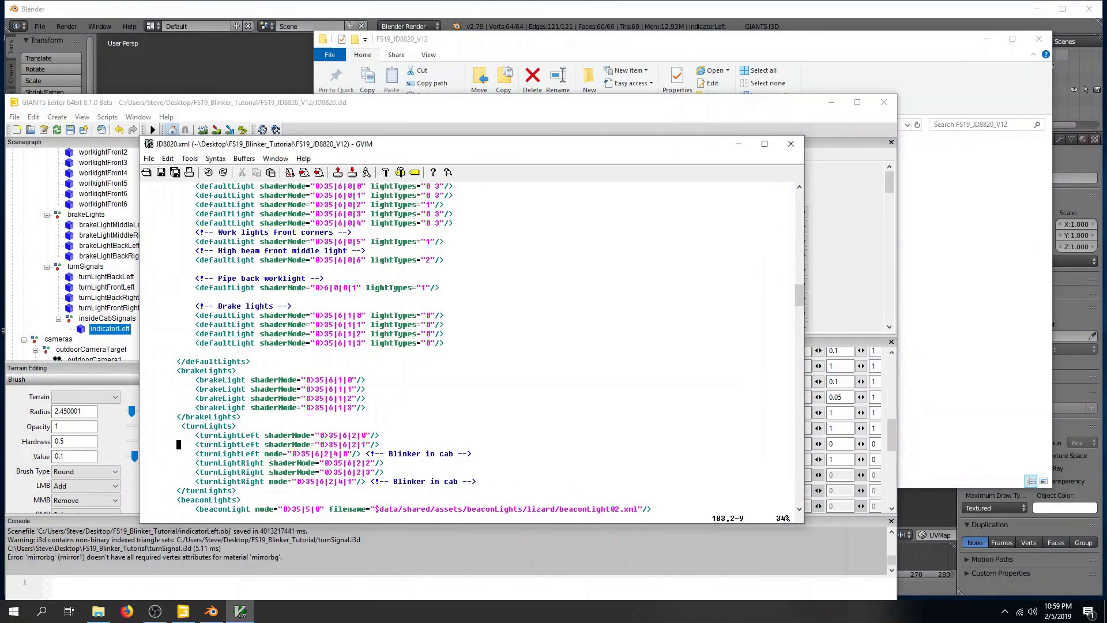
click(275, 445)
key(e)
drag(569, 150, 699, 263)
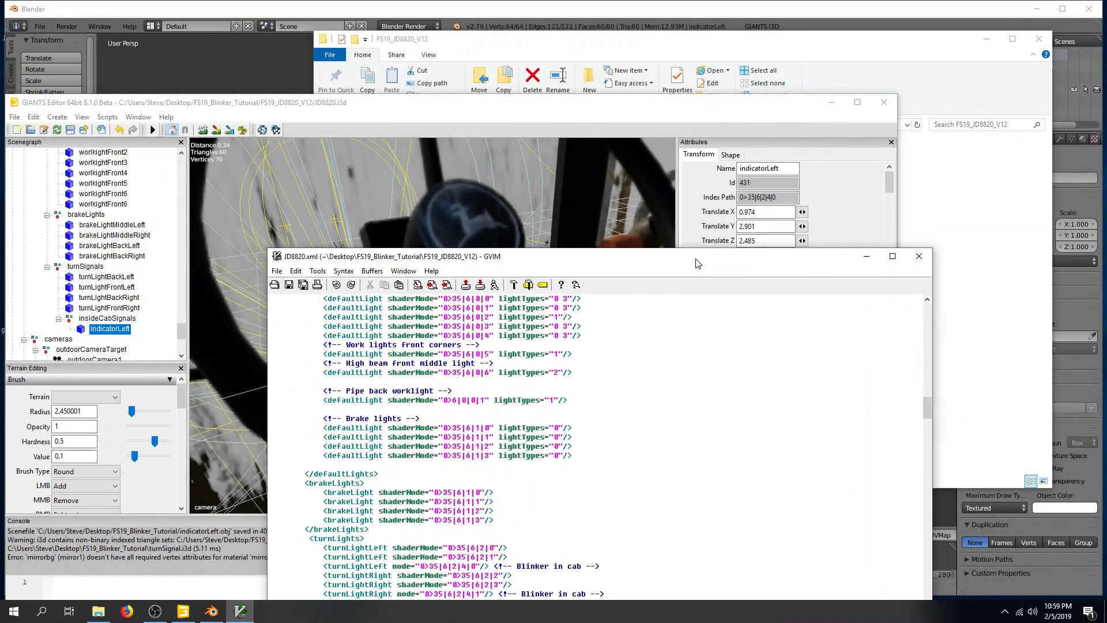
key(j)
key(h)
key(h)
key(h)
key(h)
key(h)
key(h)
key(h)
key(h)
key(h)
key(h)
key(h)
key(h)
key(h)
key(h)
- Change node= to shaderNode= on that line and save the file with :w
text(sshaderN)
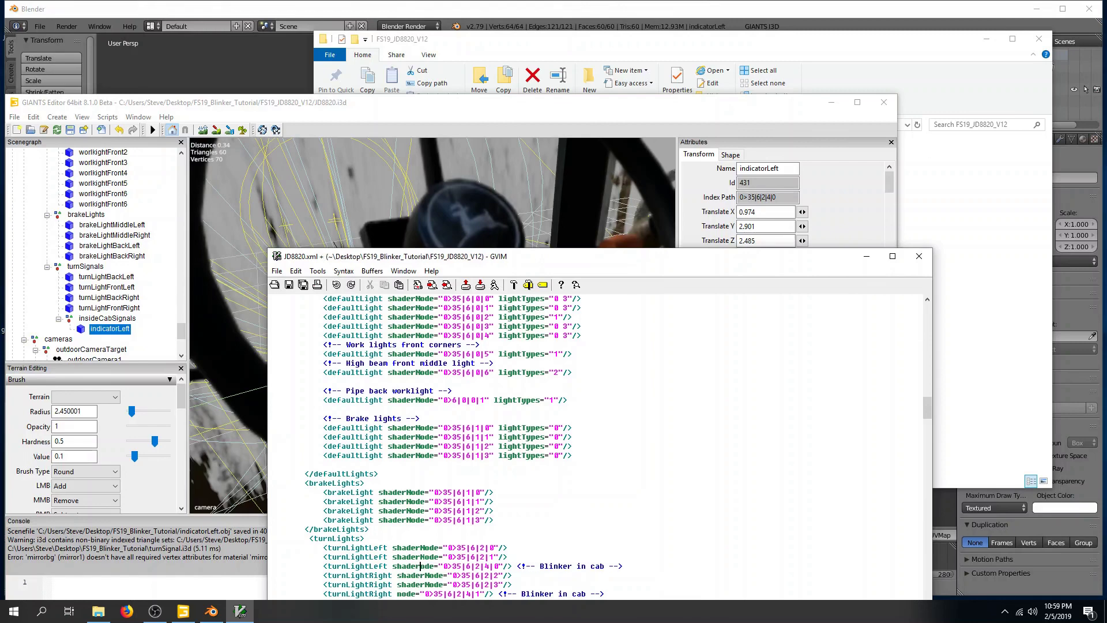
key(Escape)
text(:w)
key(Return)
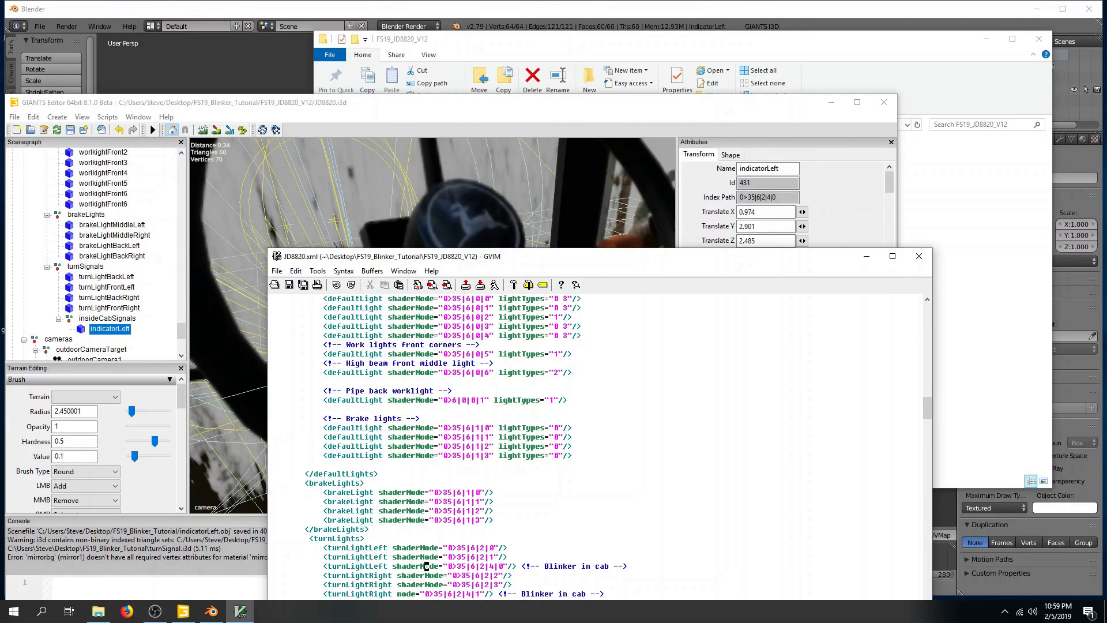
key(j)
key(j)
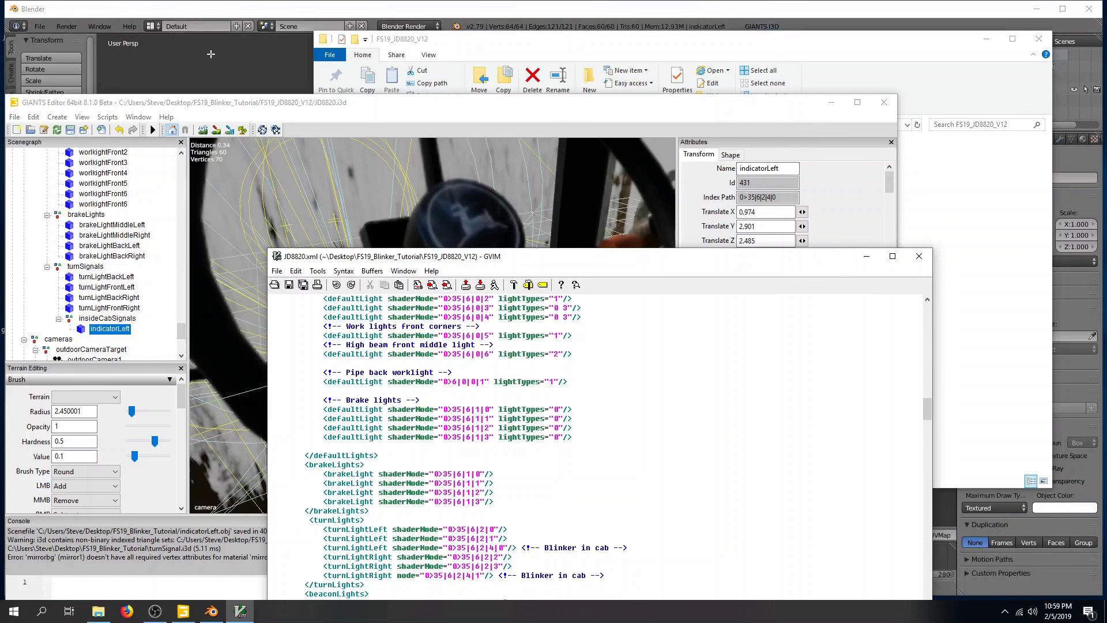
click(180, 97)
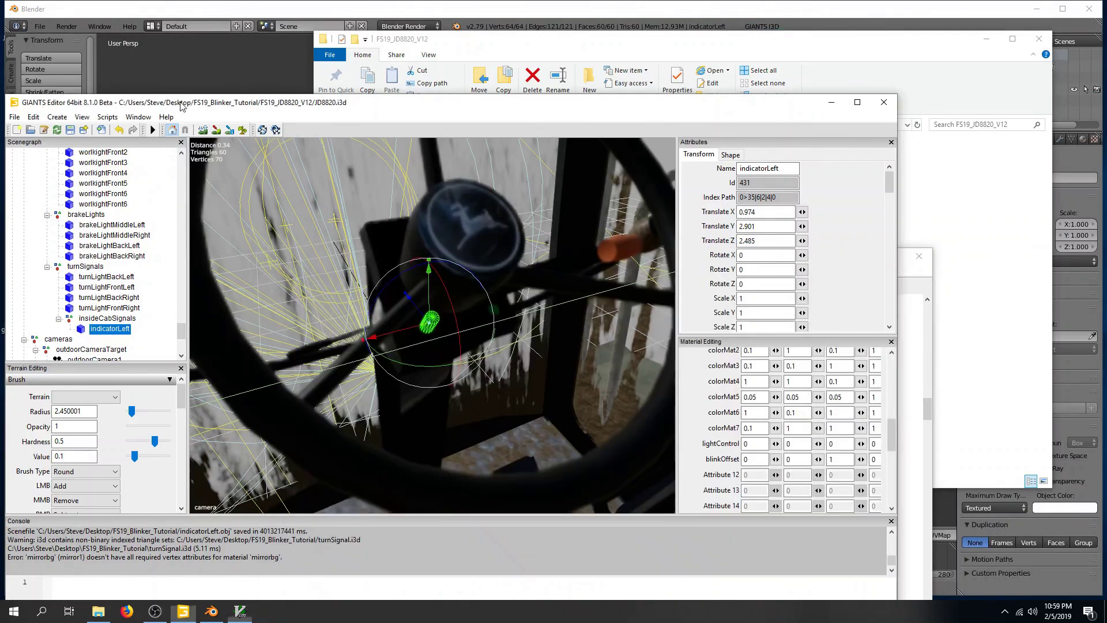
- Save the GIANTS scene and select all files in the FS19_JD8820_V12 folder
click(14, 117)
click(25, 168)
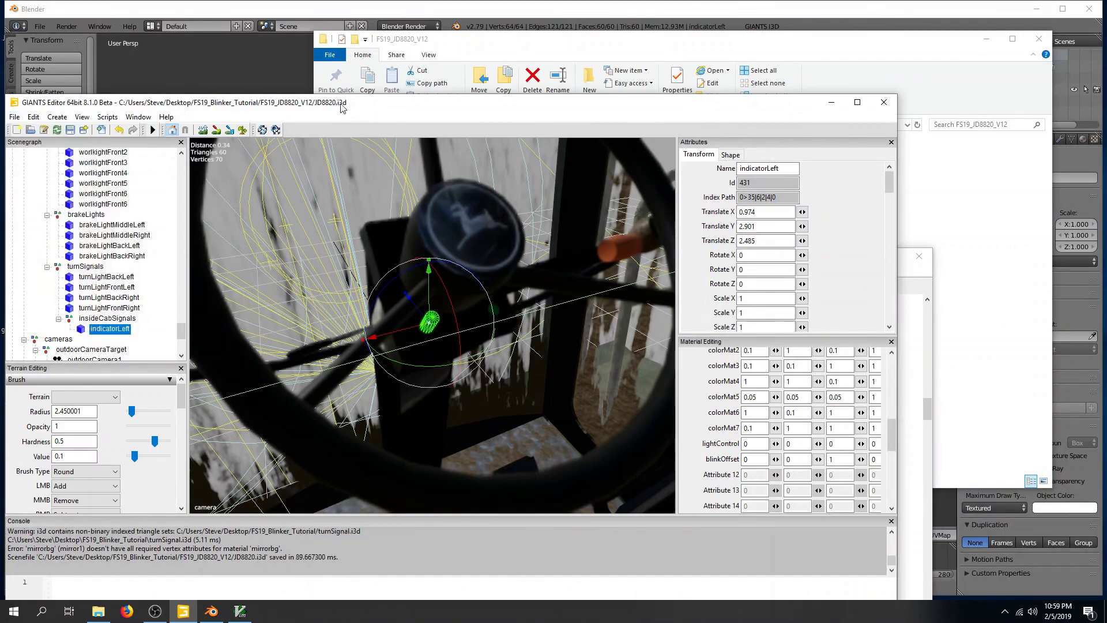
drag(342, 107, 370, 98)
click(985, 274)
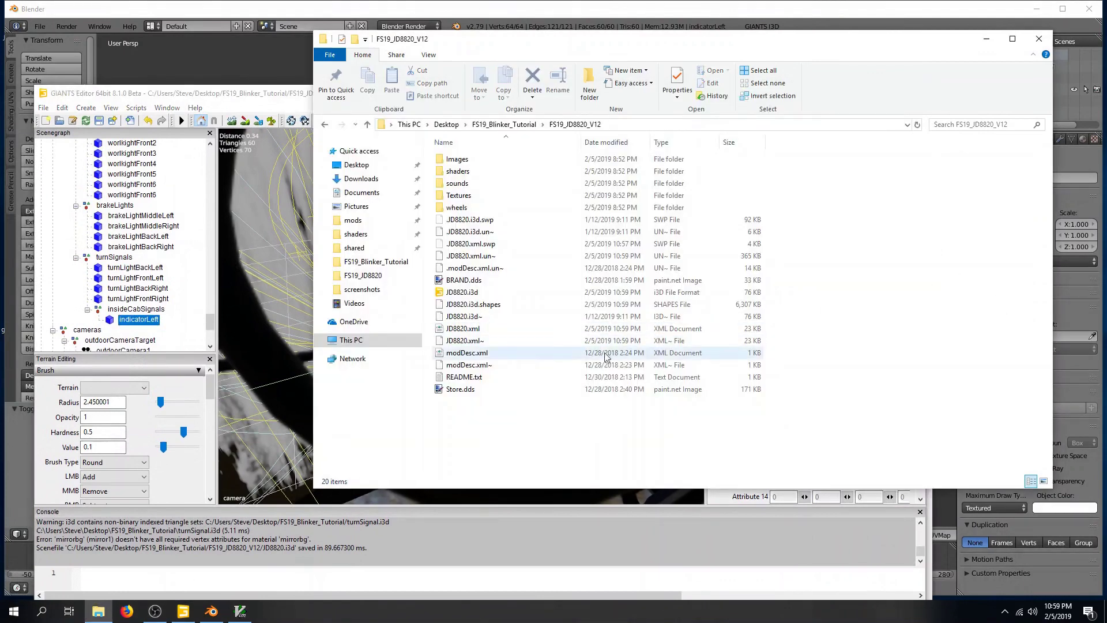
key(ctrl+a)
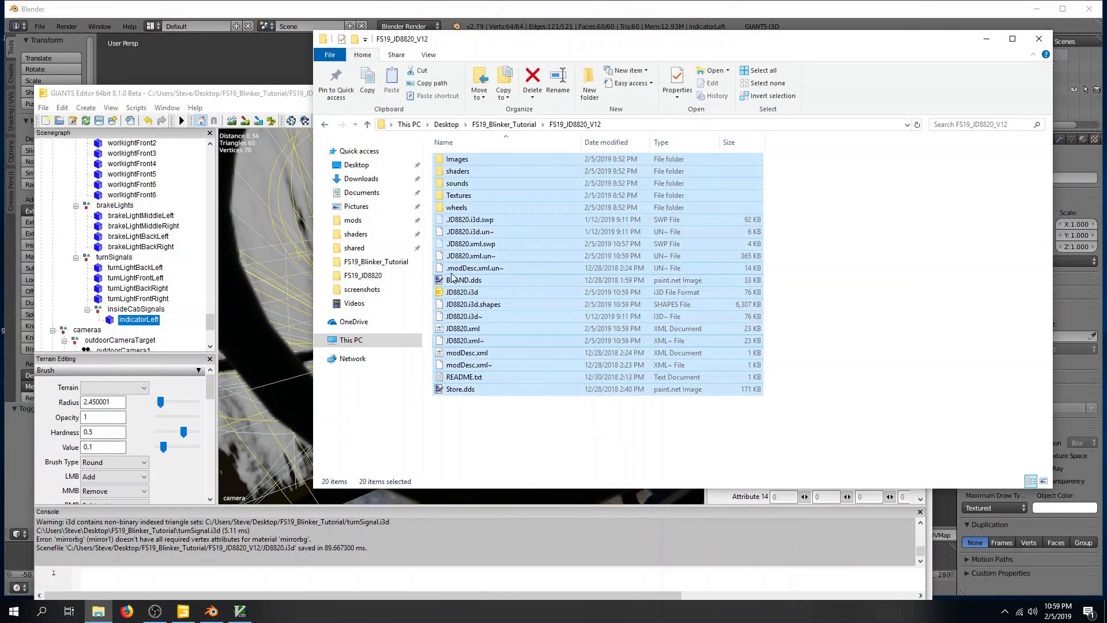
- Compress them into FS19_JD8820.zip and move it into mods, replacing the old zip
right_click(469, 294)
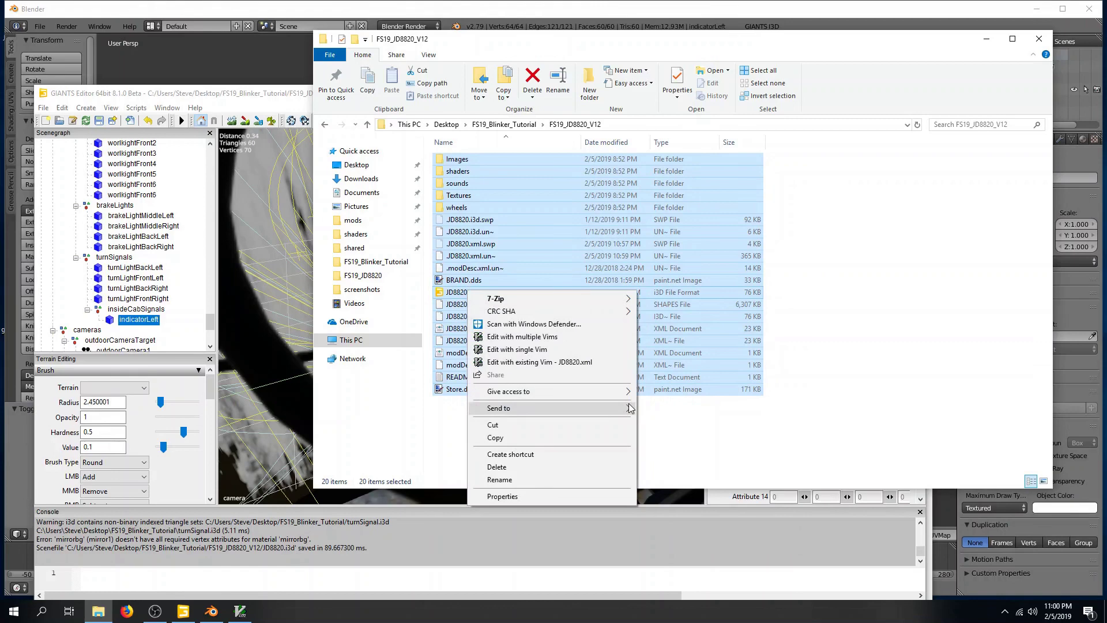
mouse_move(628, 409)
click(689, 422)
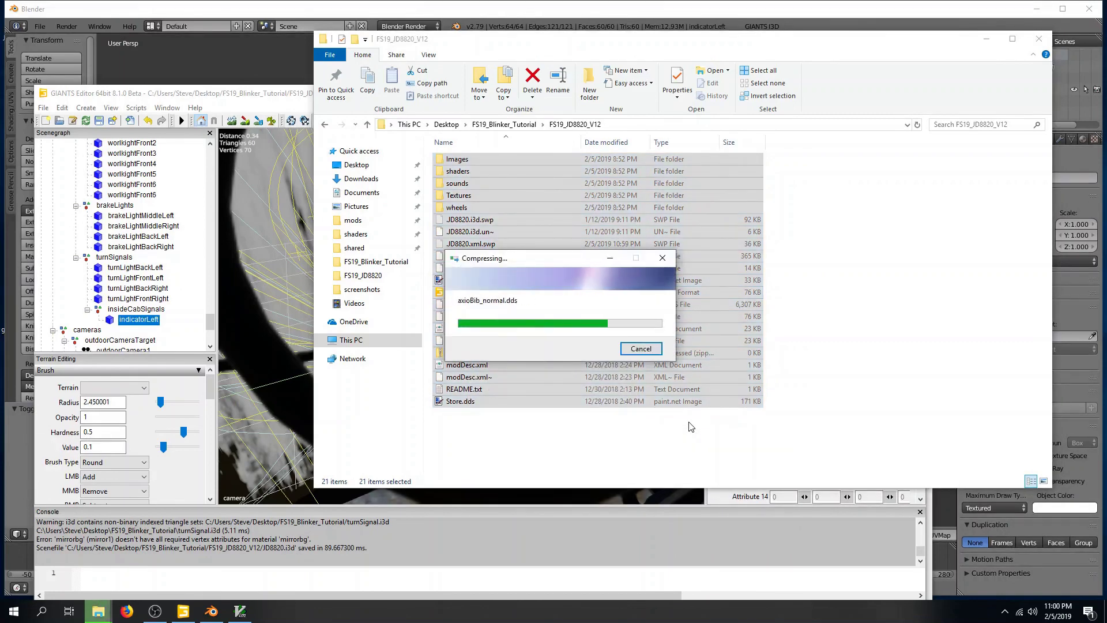
key(alt+Tab)
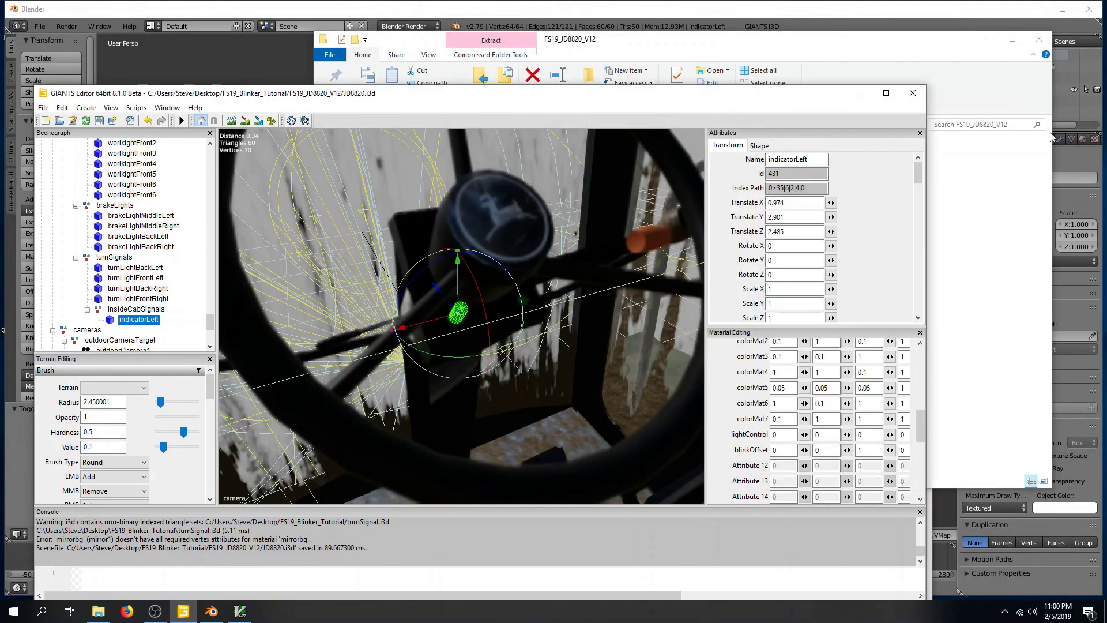
click(988, 99)
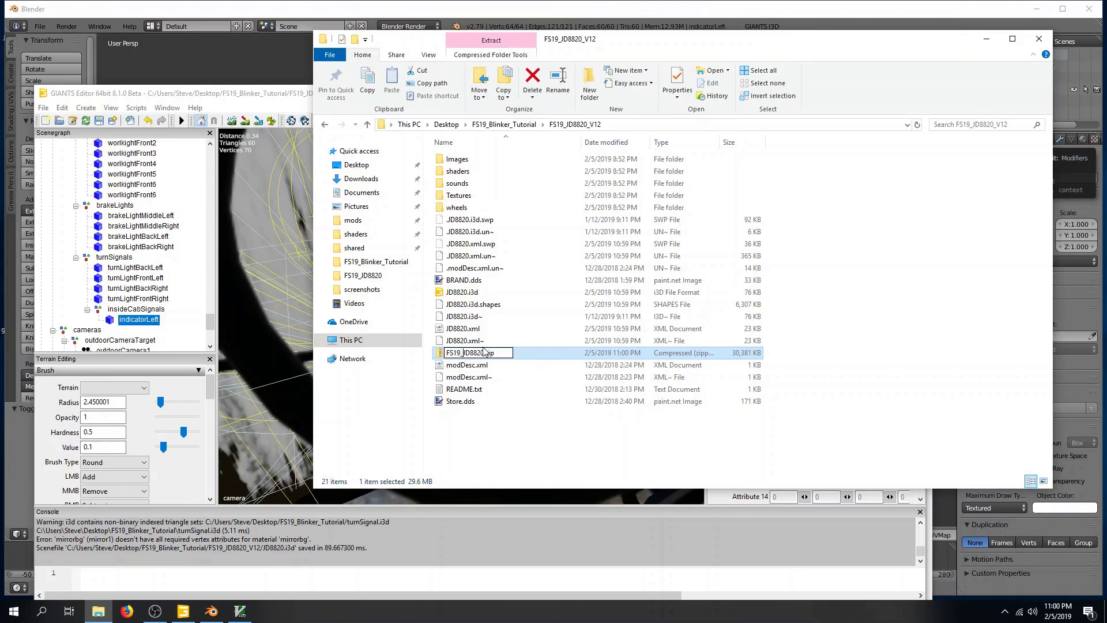
key(Return)
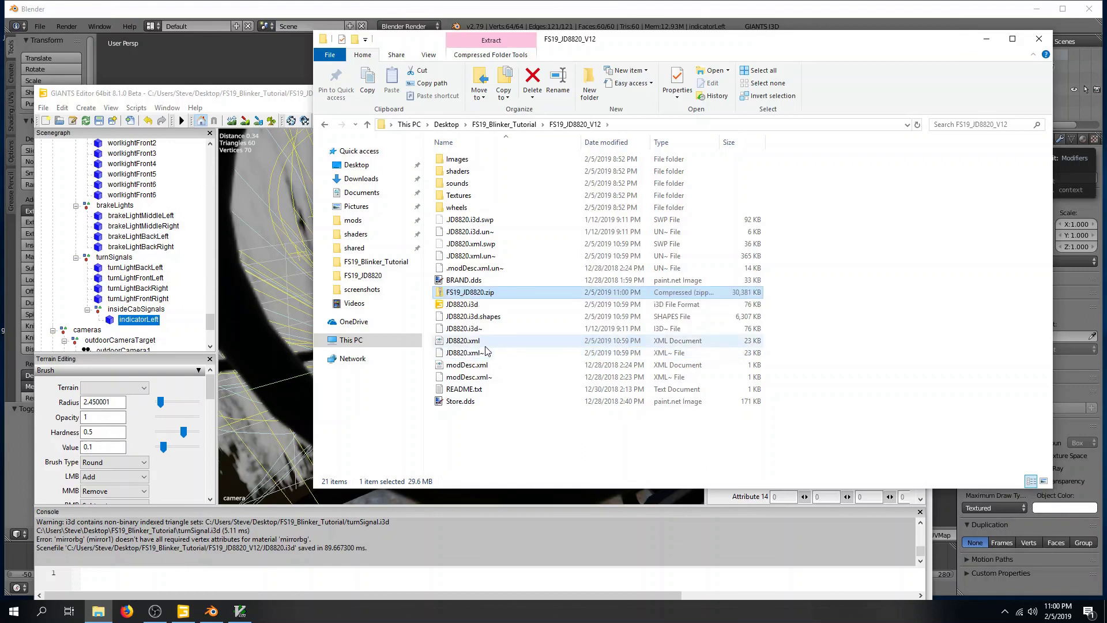
drag(472, 295, 357, 224)
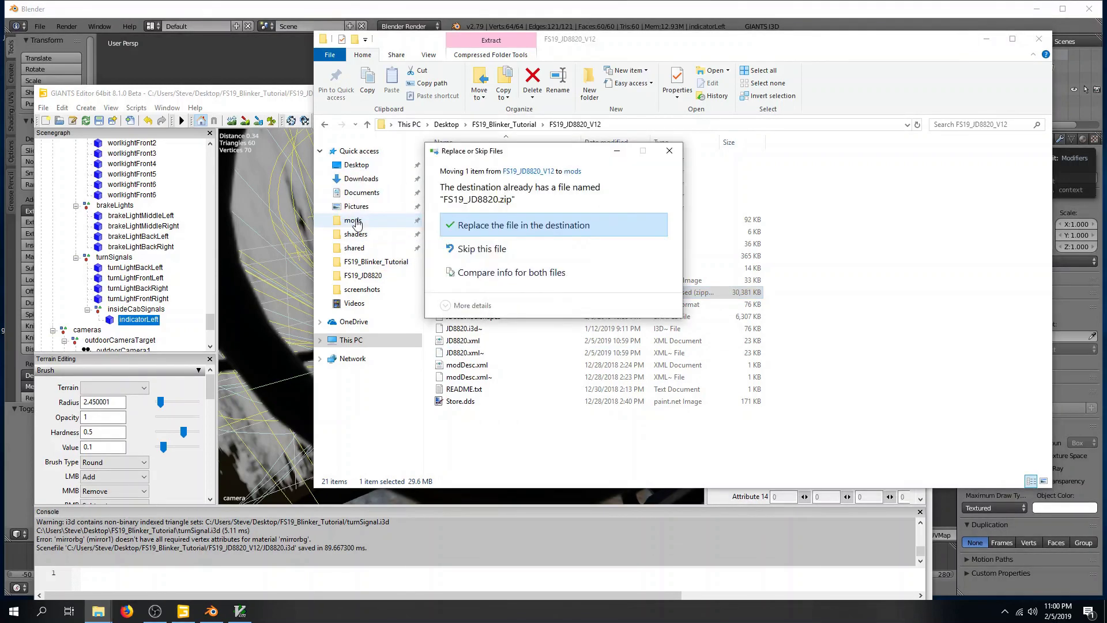
click(491, 229)
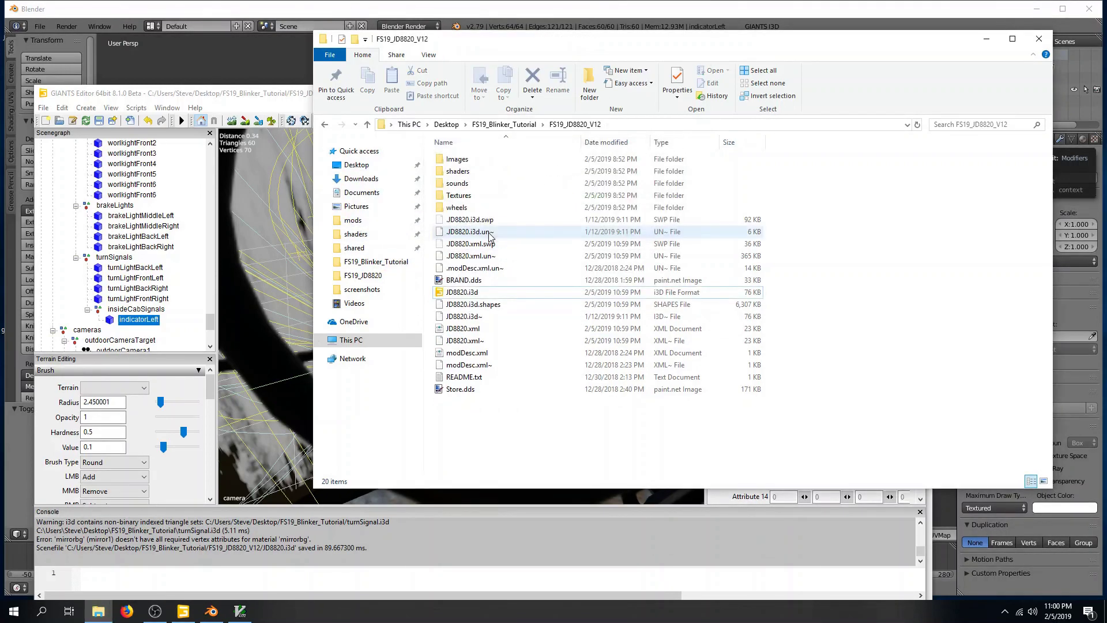
- Launch Farming Simulator 19 and decline the guided tour
click(1036, 9)
double_click(109, 75)
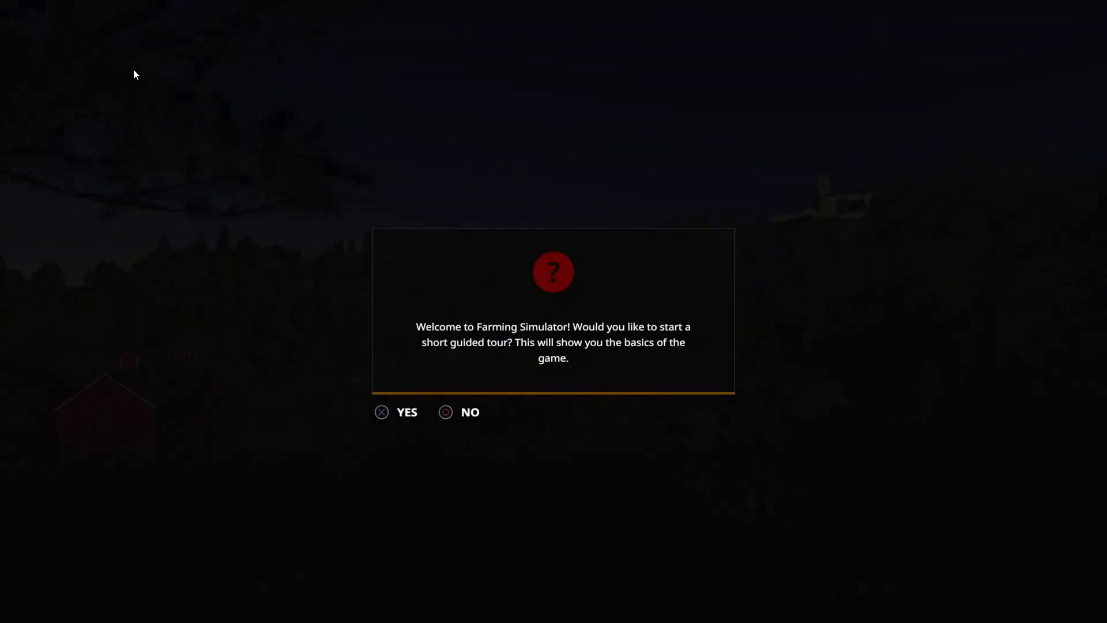
key(Escape)
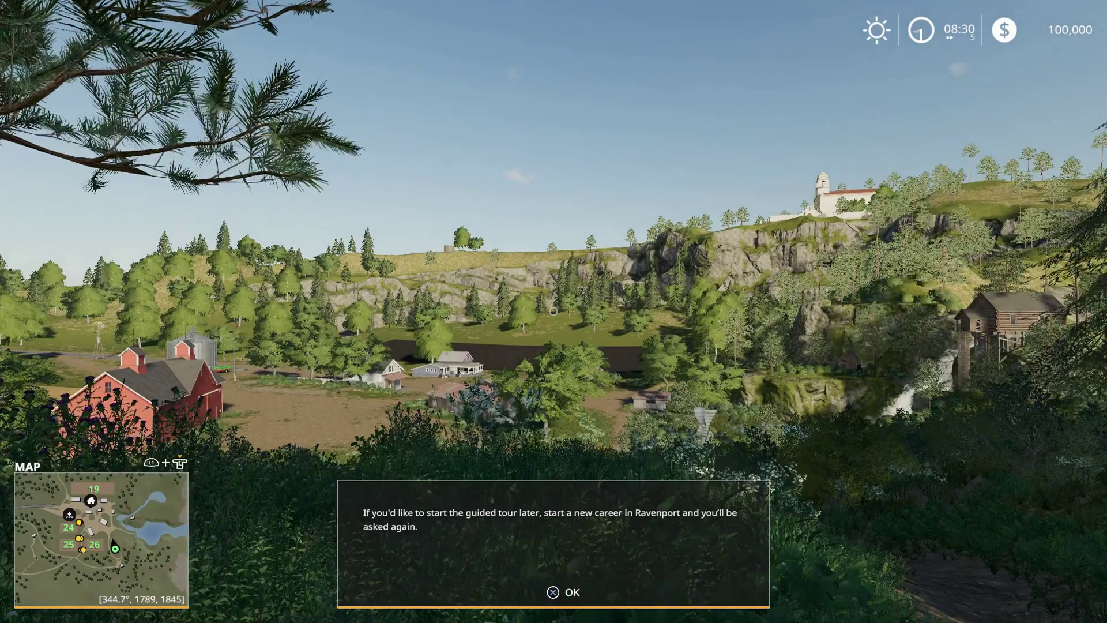
key(Return)
- Lease the John Deere 8820 from the shop's Harvesters category for 1,591 $
key(p)
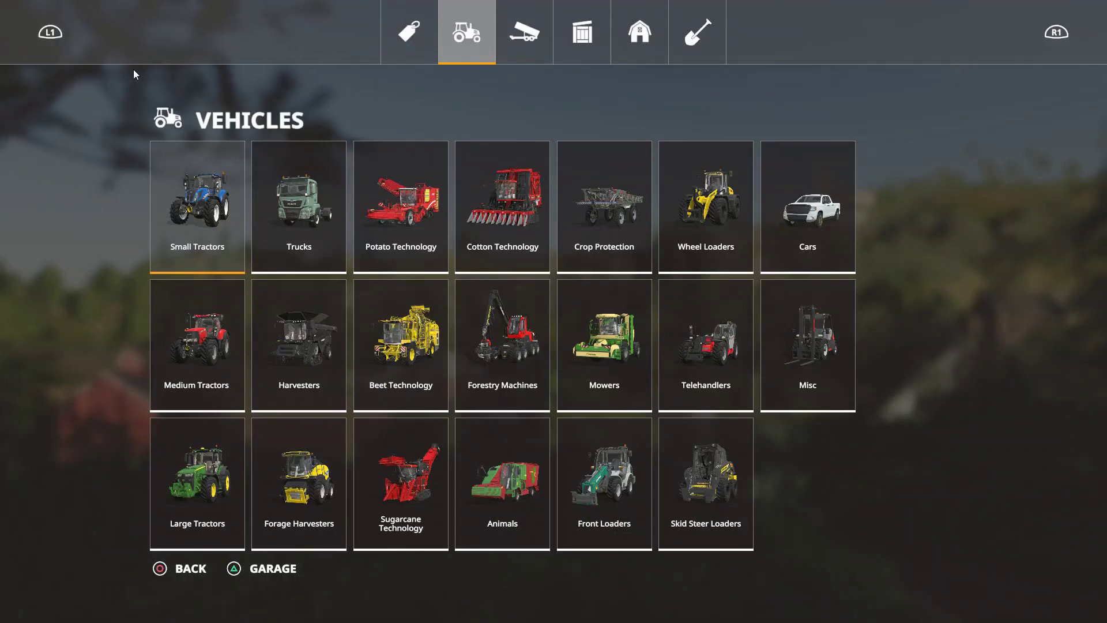
key(Down)
key(Right)
key(Return)
key(Right)
key(Right)
key(Right)
key(Right)
key(Right)
key(Right)
key(Right)
key(Right)
key(Right)
key(Right)
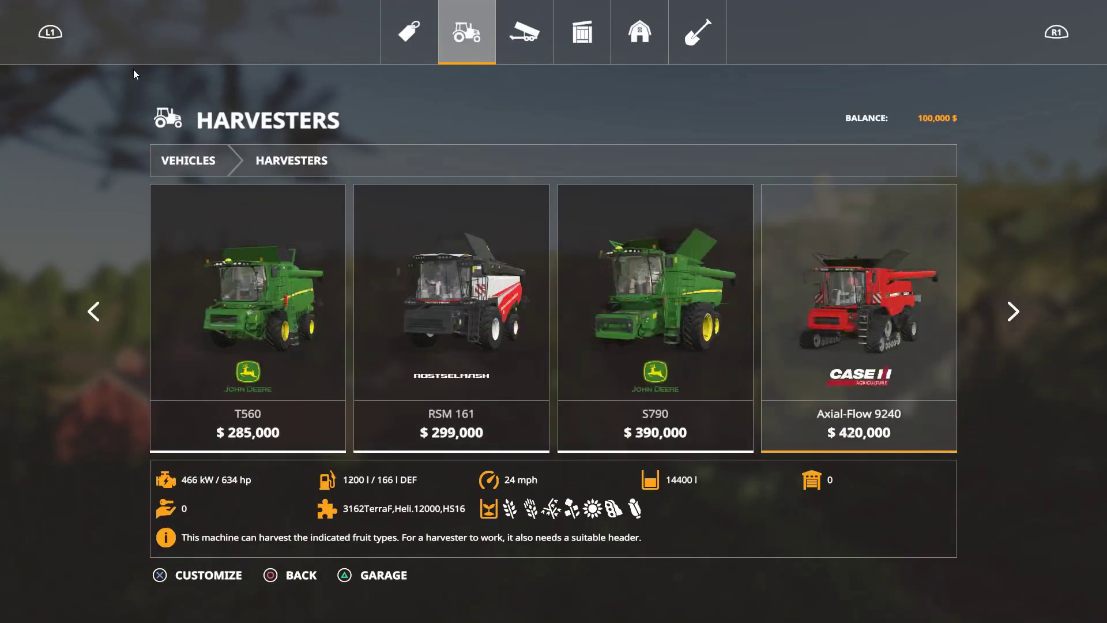
key(Right)
key(Right)
key(Right)
key(Right)
key(Left)
key(Left)
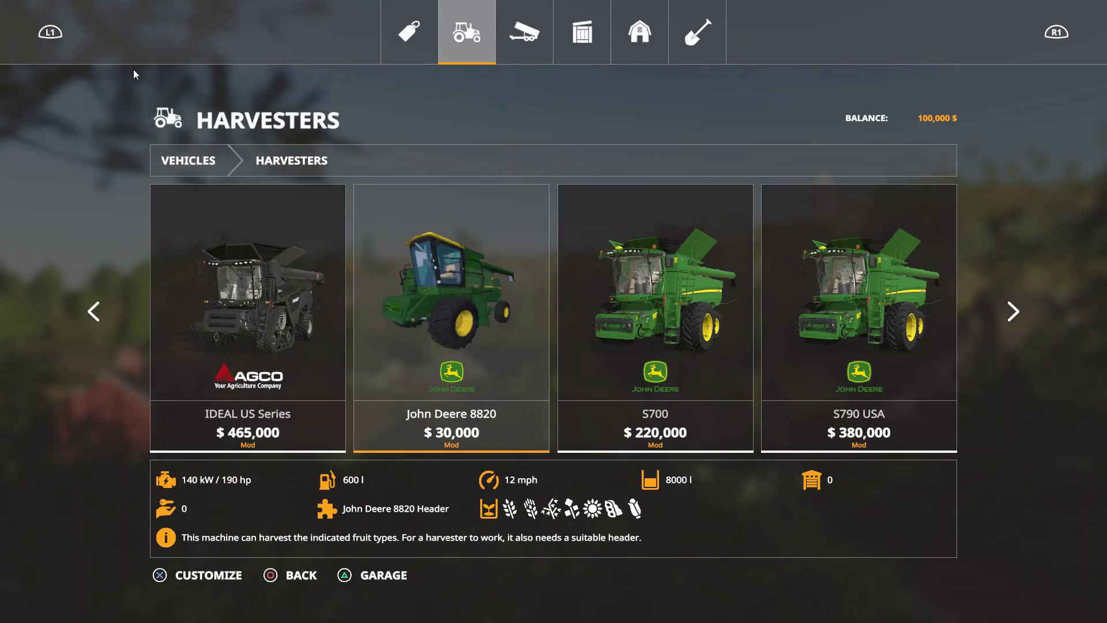
key(Return)
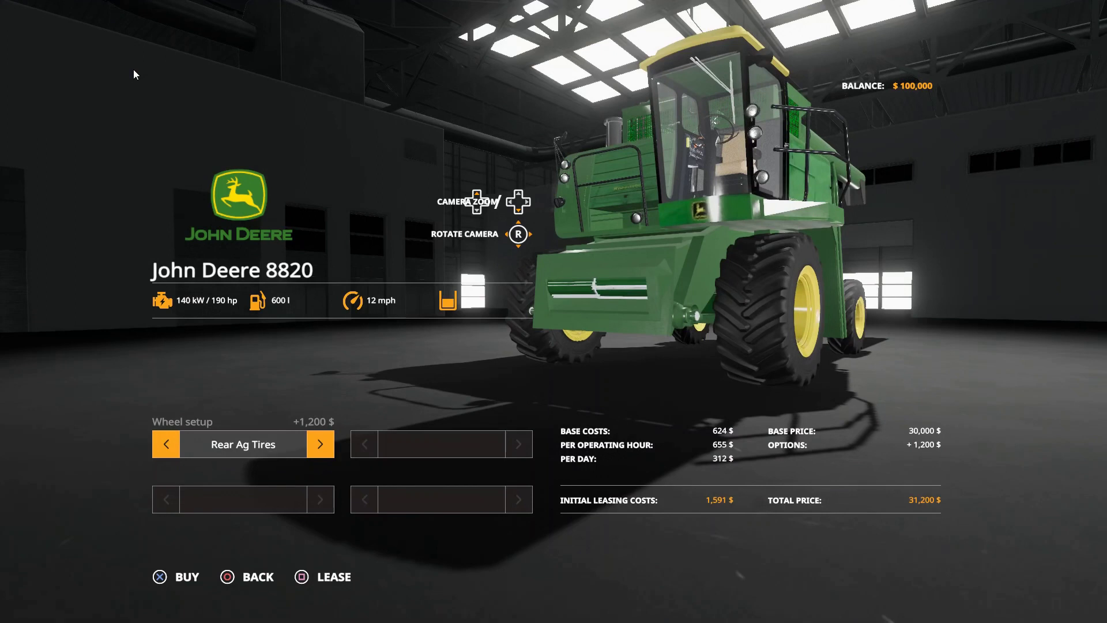
key(l)
key(Return)
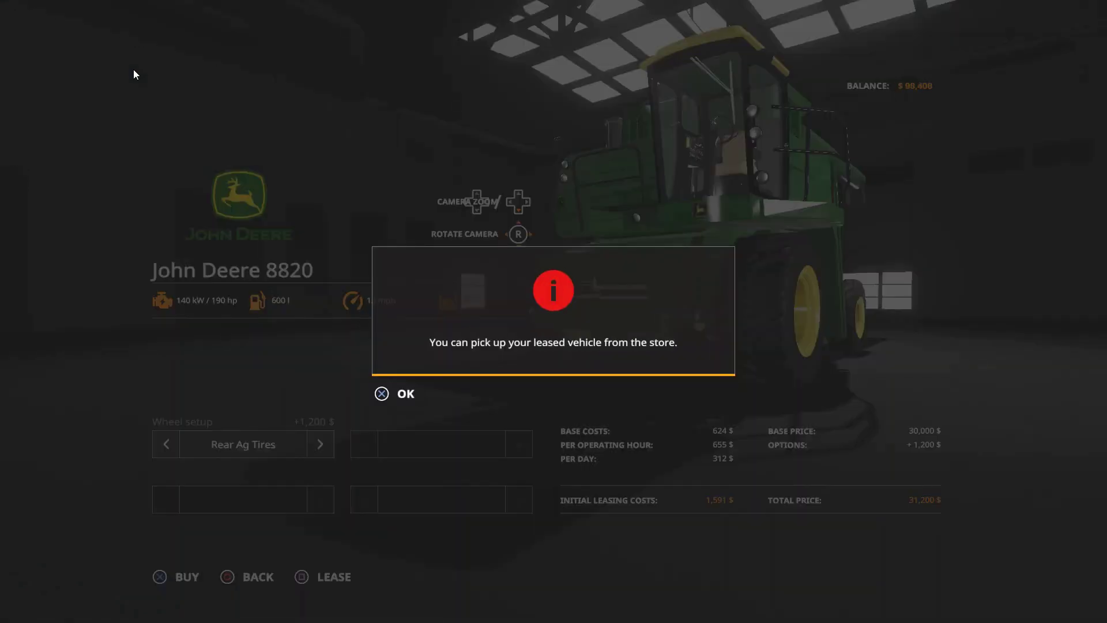
key(Return)
- Enter the leased John Deere 8820 and switch to the cab camera
key(Escape)
key(Tab)
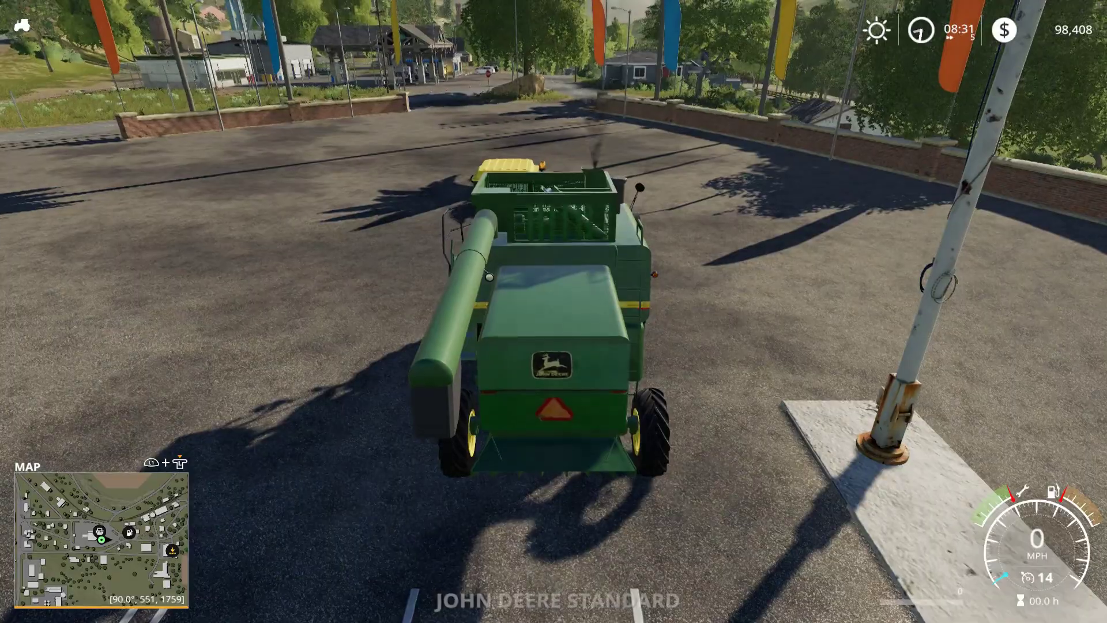
key(c)
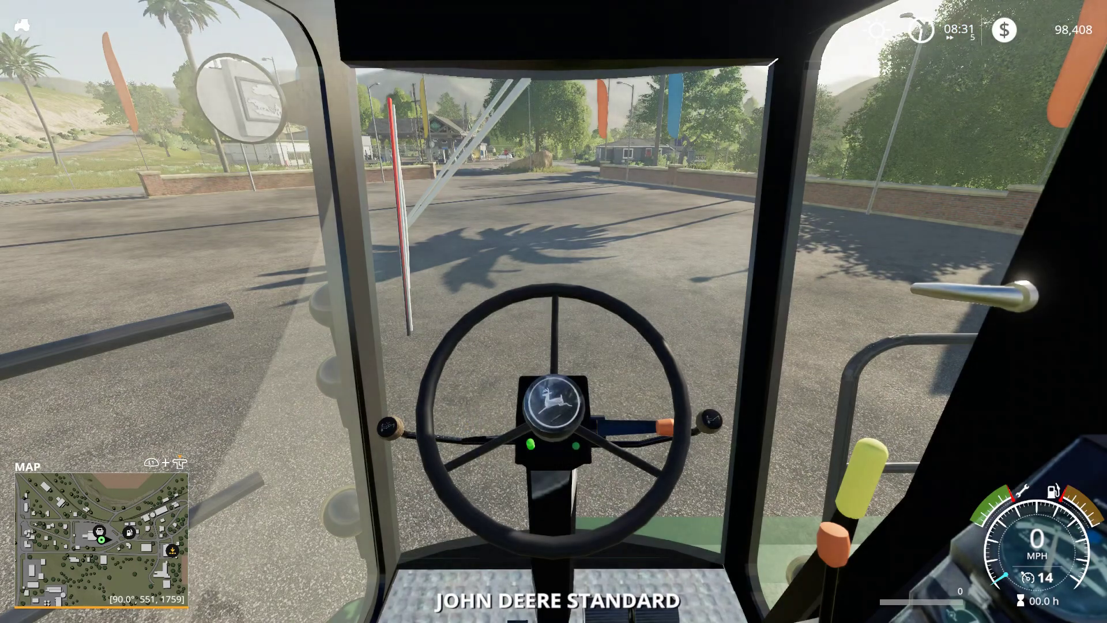